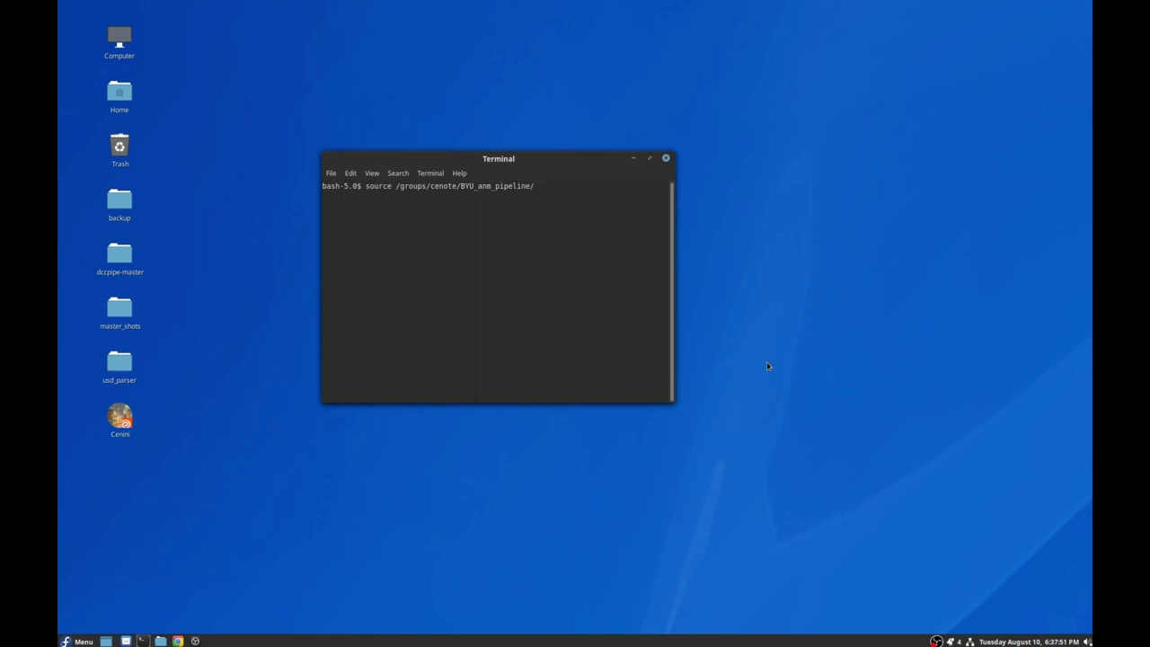
- Launch Maya by sourcing /groups/cenote/BYU_anm_pipeline/launch/maya.sh in the terminal
text(launch/maya.sh)
key(Return)
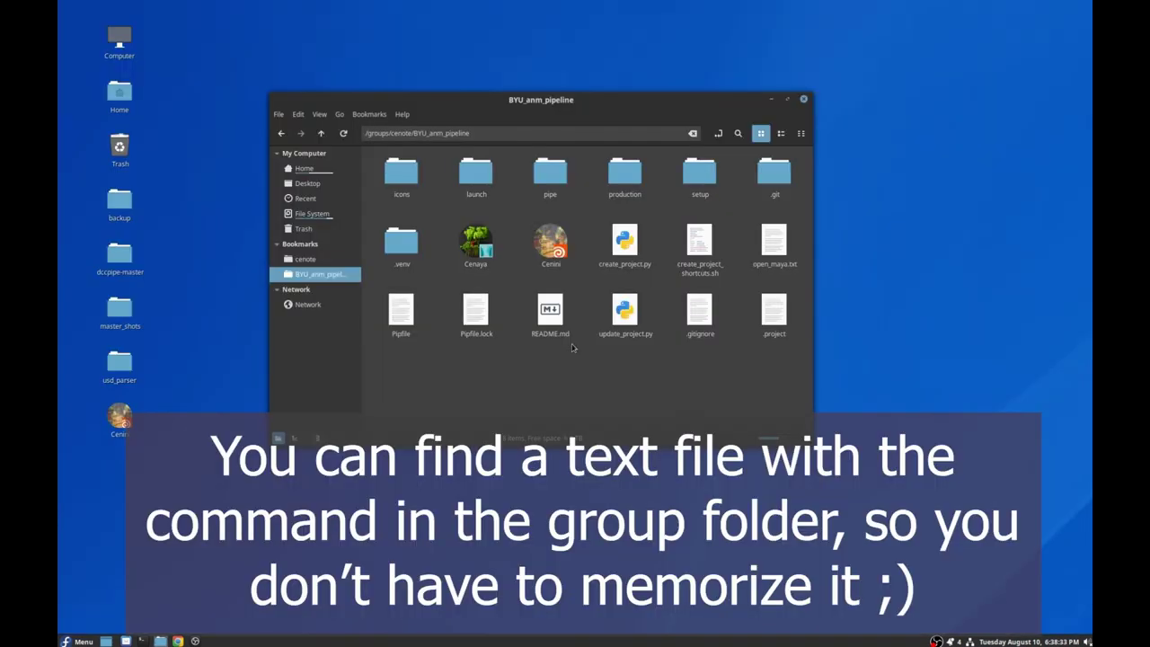
- Place a copy of open_maya.txt from the BYU_anm_pipeline folder on the desktop and close the folder window
drag(776, 248, 134, 508)
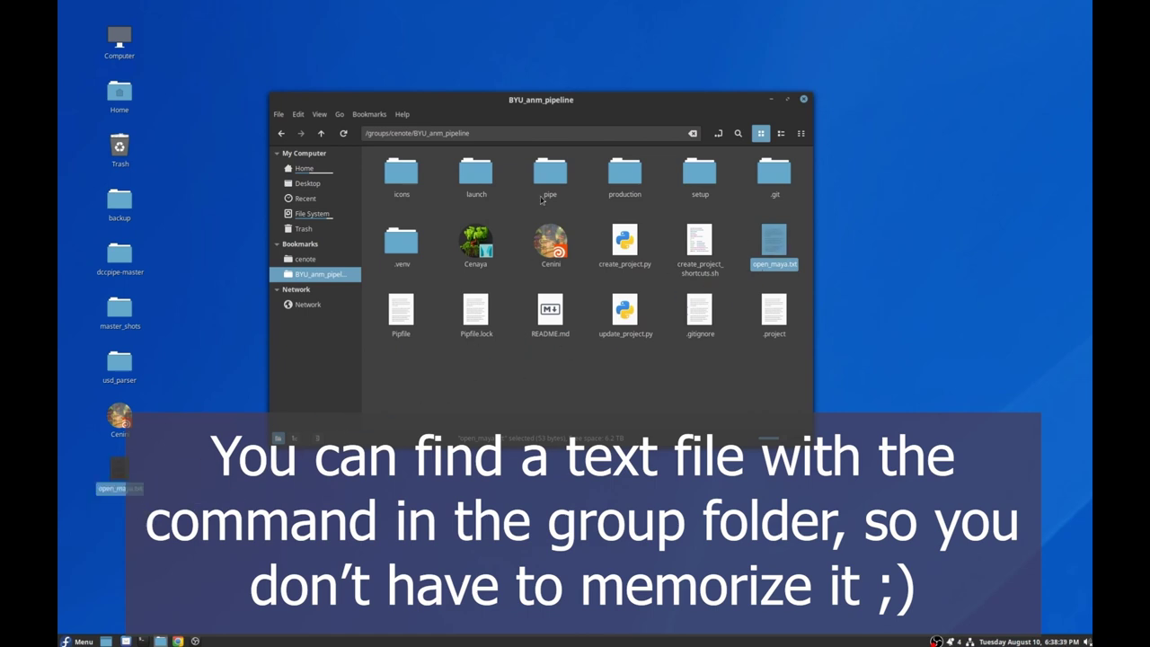
drag(557, 113, 102, 101)
key(alt+F4)
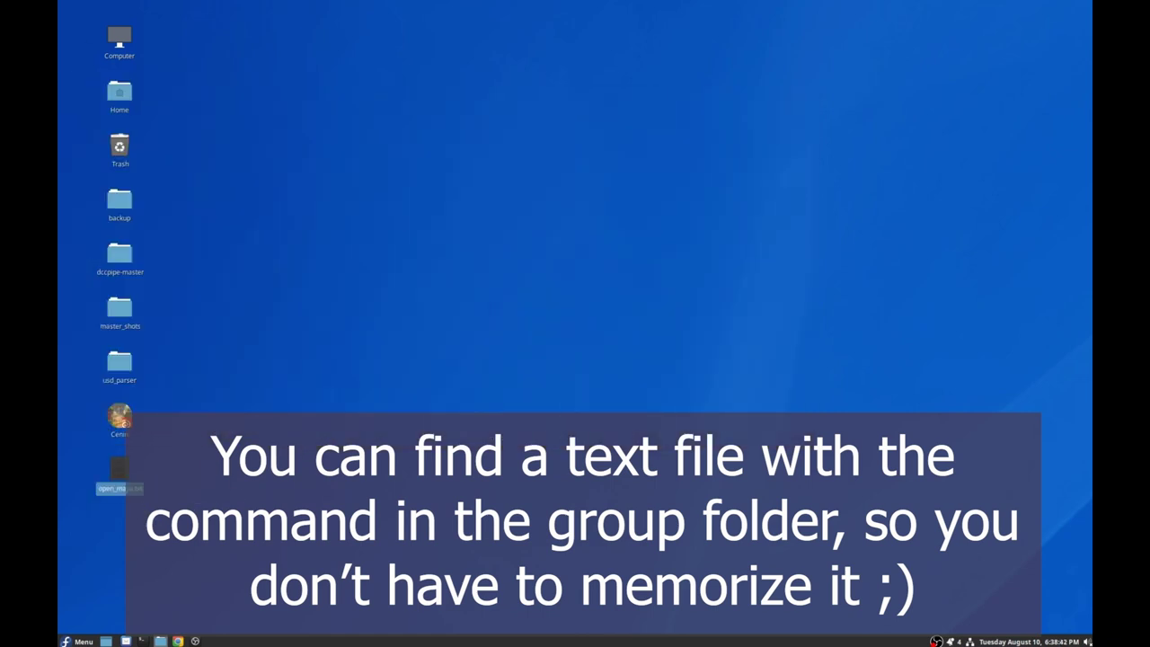
- Open open_maya.txt from the desktop and copy its whole source command line
double_click(120, 467)
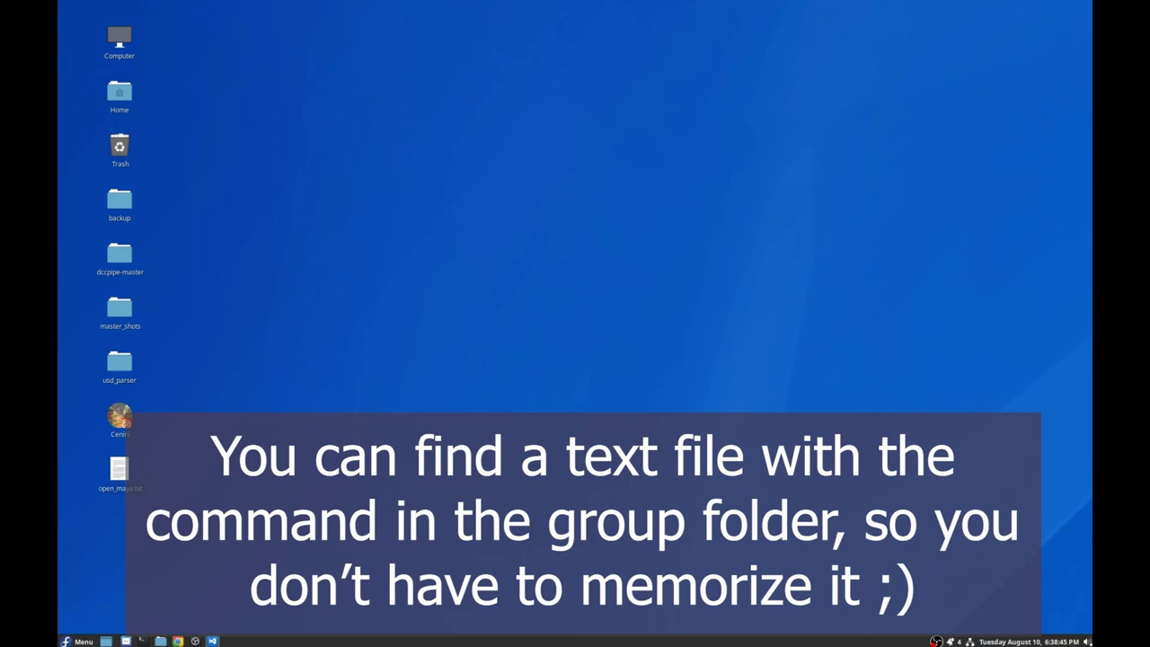
drag(221, 198, 368, 159)
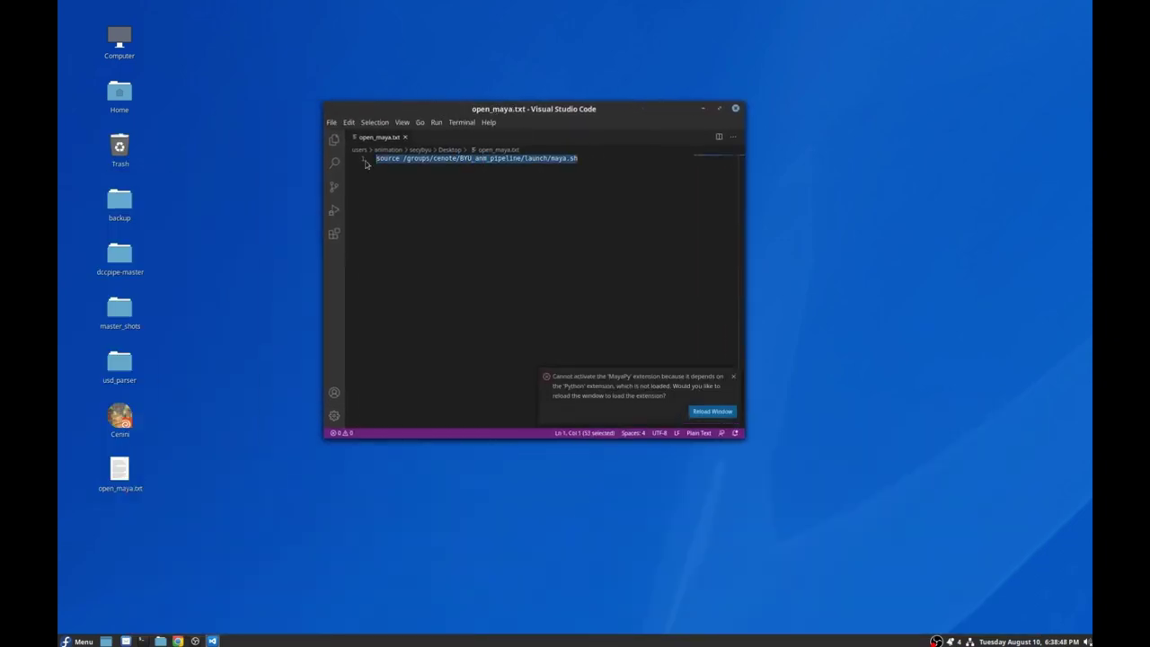
right_click(388, 158)
click(410, 202)
- Switch to a terminal and run the copied source command for maya.sh
click(141, 640)
right_click(460, 252)
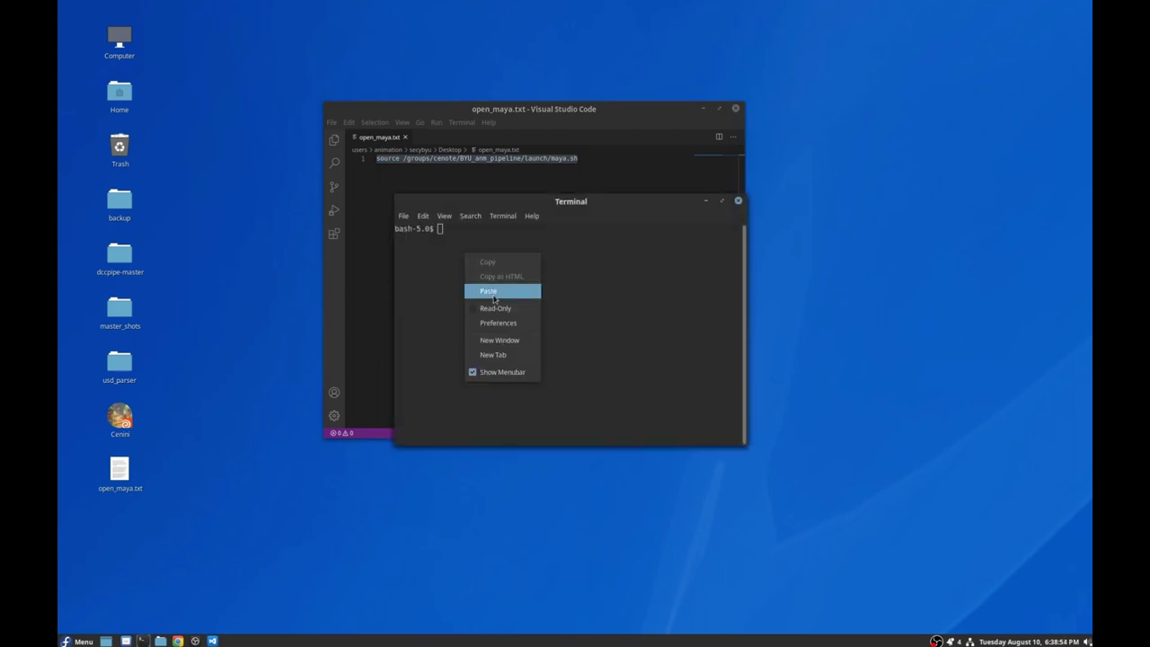
click(485, 292)
key(Return)
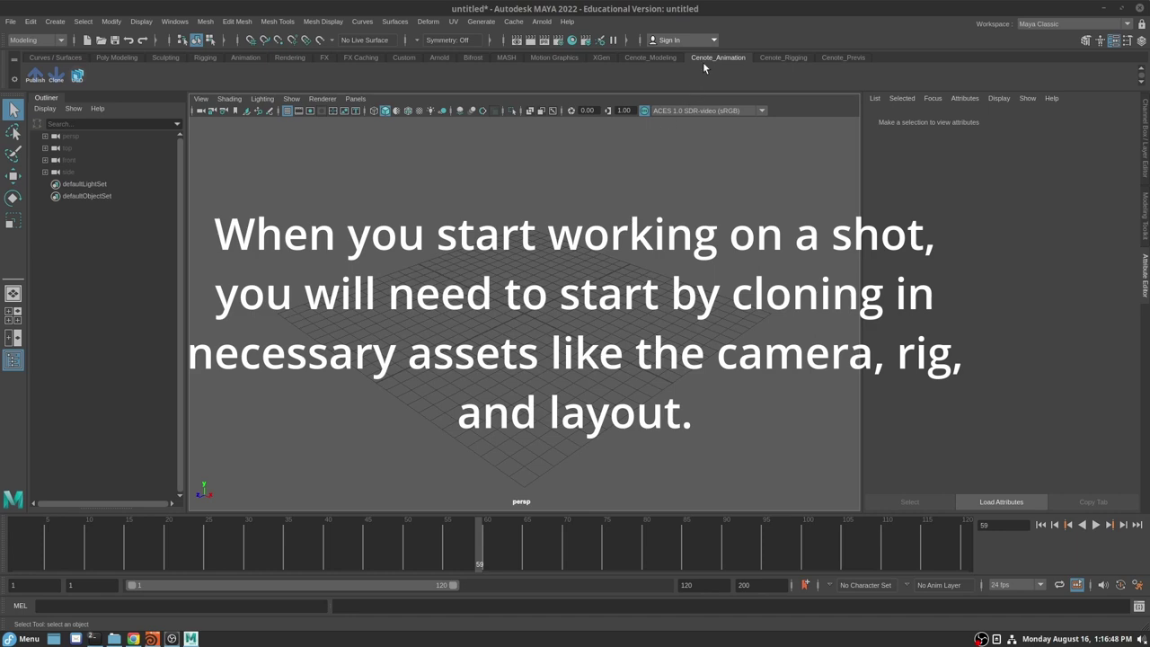
- Clone the Camera asset camera1 from the shot TEST_SHOT with the Cenote animation Clone tool
click(56, 77)
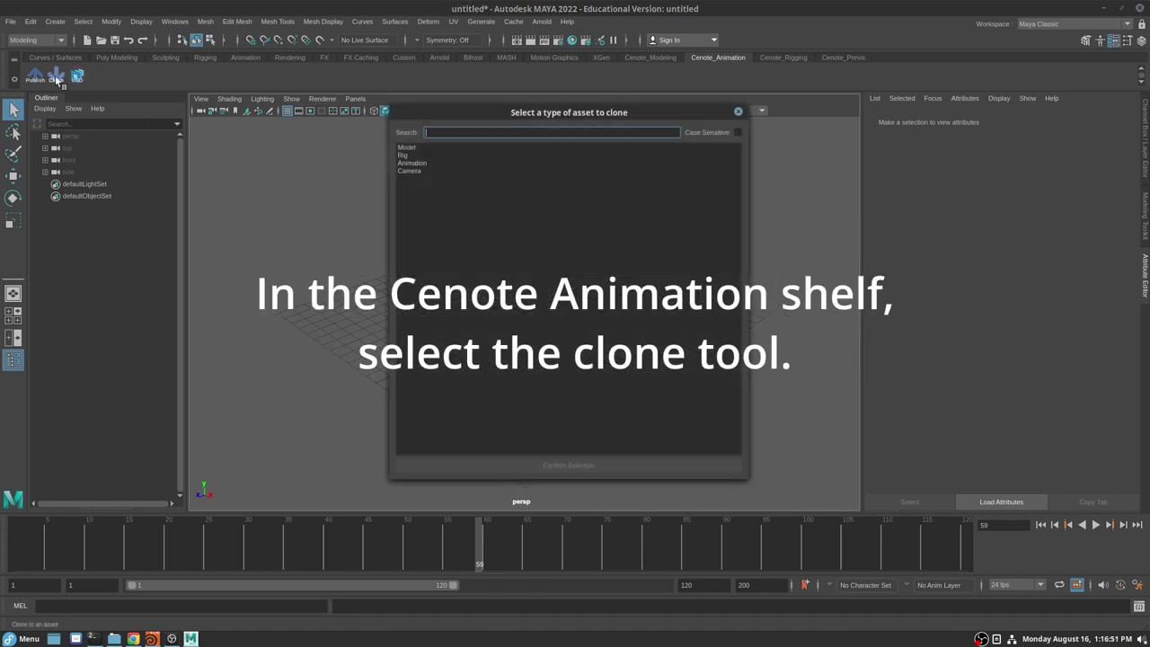
click(409, 170)
click(558, 465)
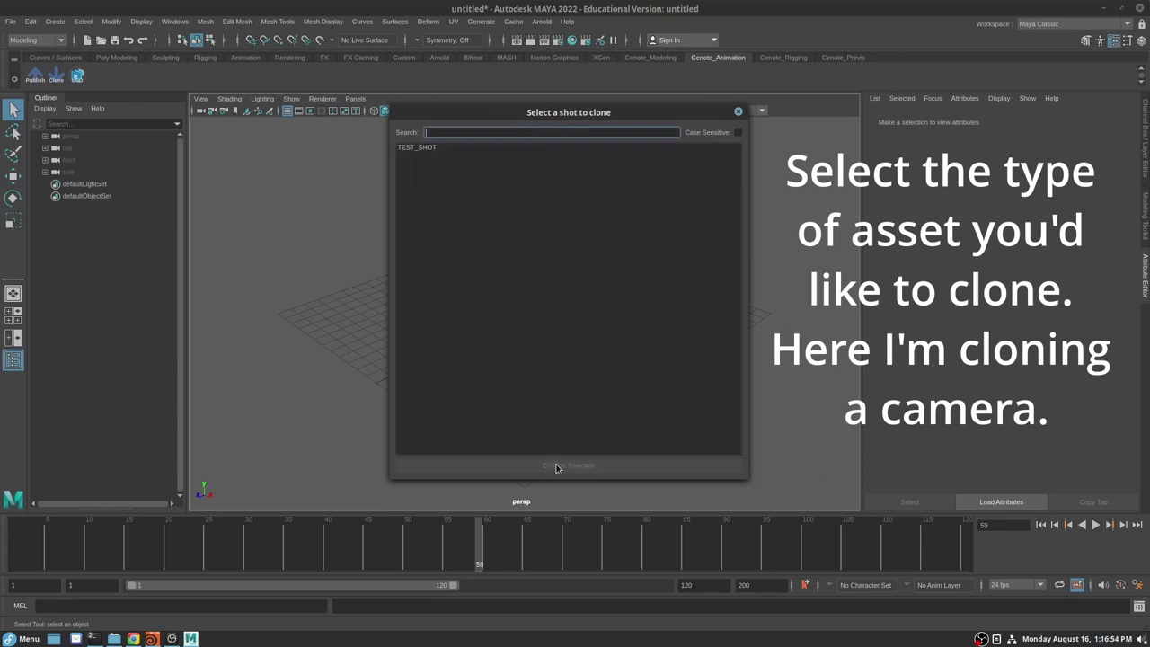
click(415, 155)
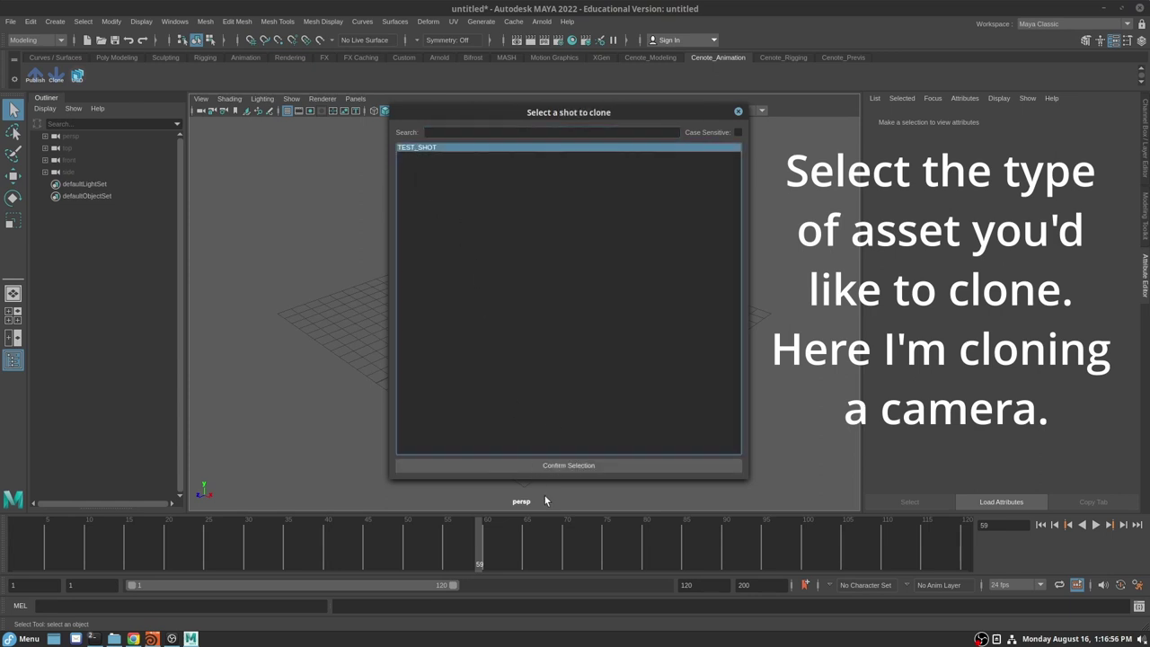
click(540, 468)
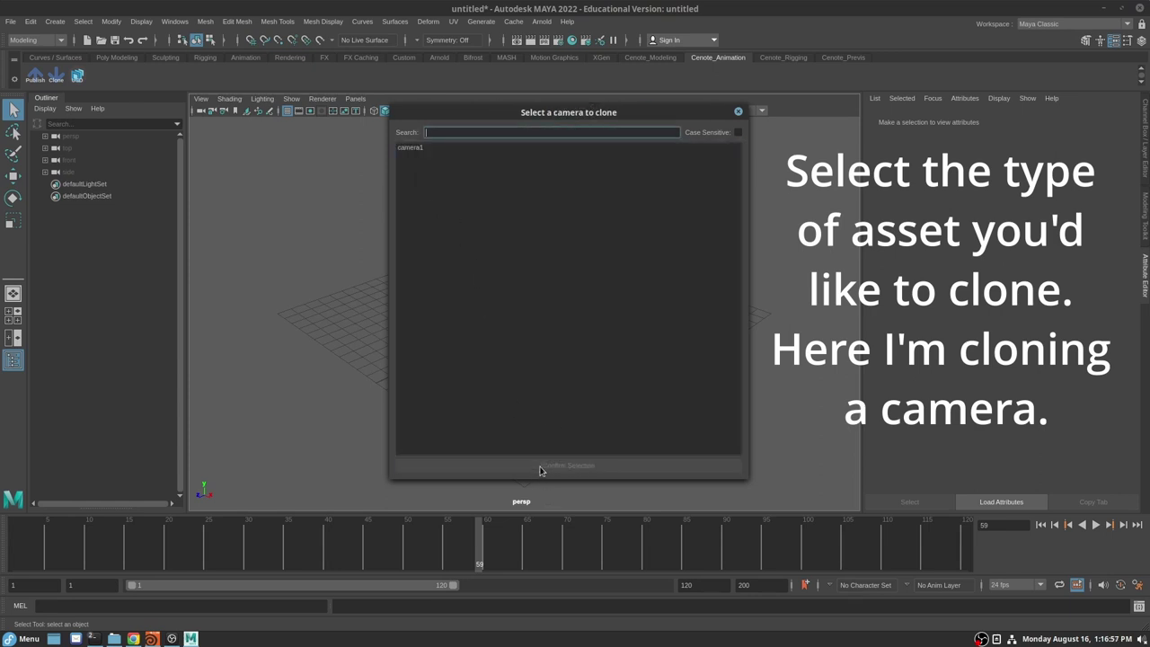
click(421, 146)
click(553, 466)
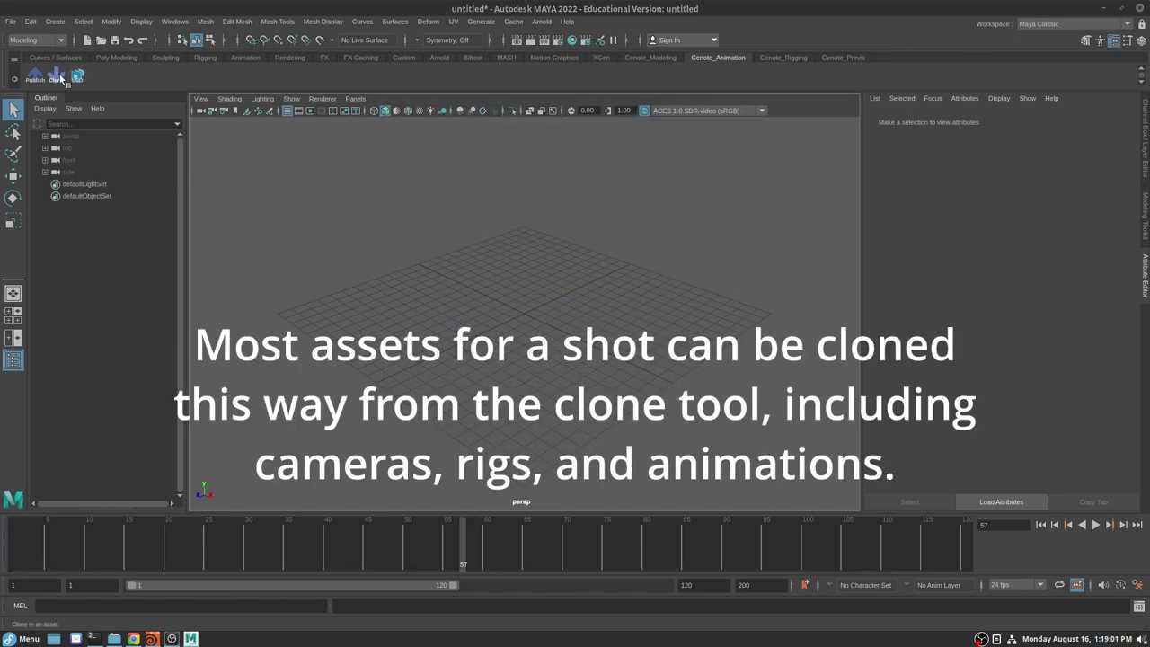
click(56, 75)
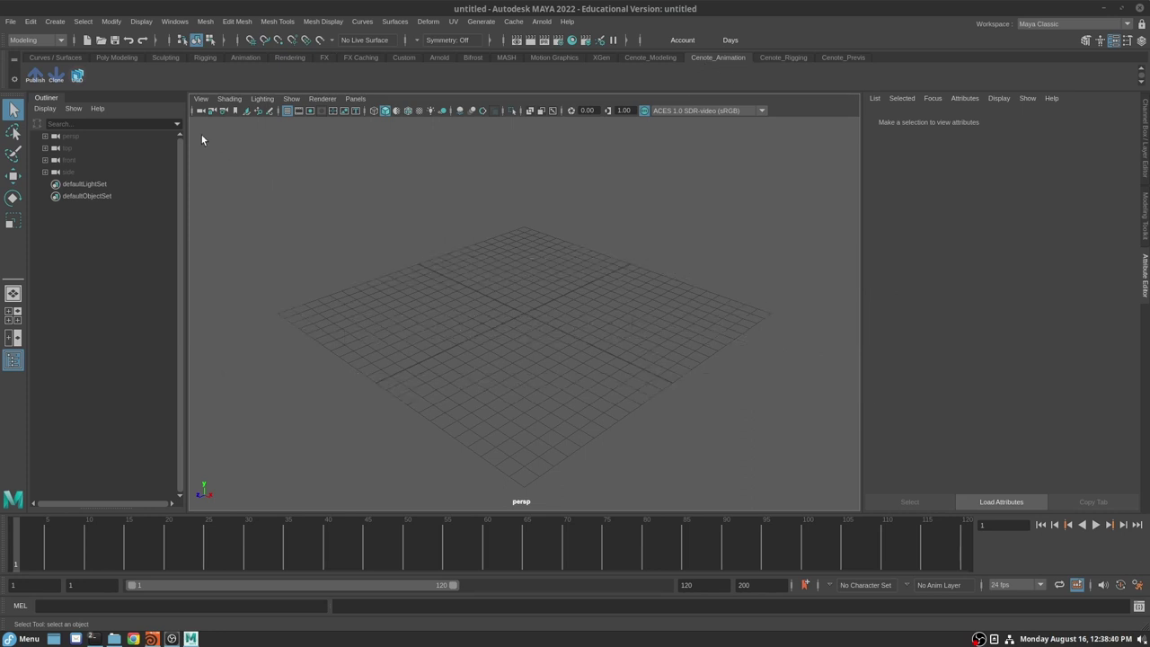
- Load the USD layout for the shot TEST_SHOT, assigning TEST_LAYOUT as the layout to clone
click(77, 78)
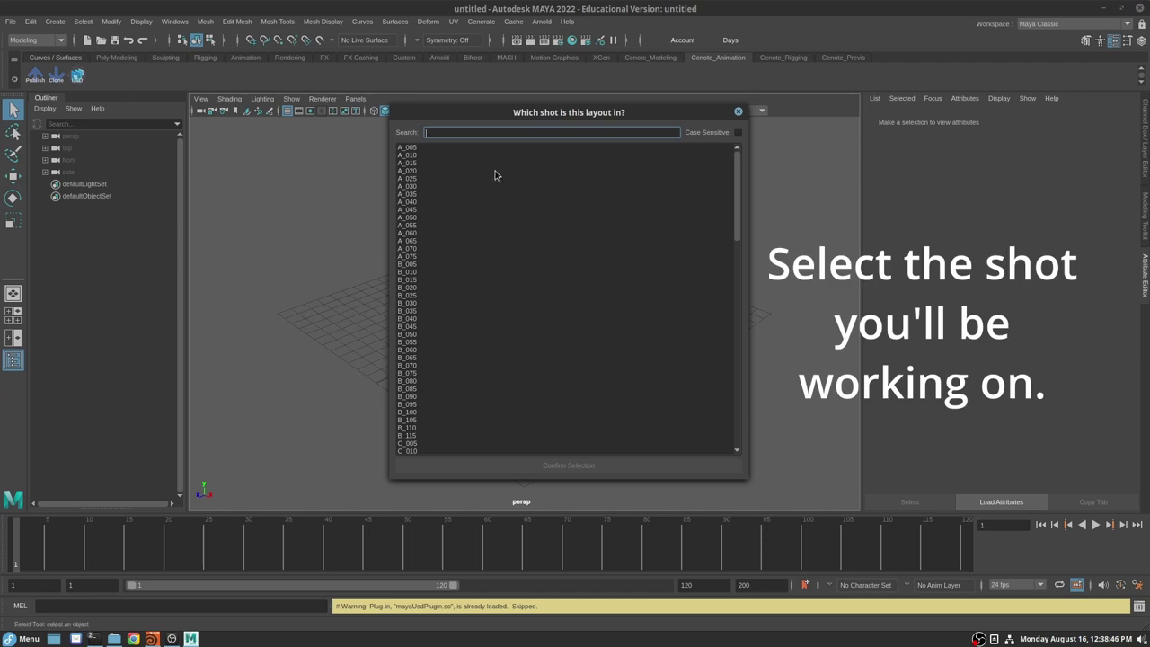
scroll(621, 206, down, 10)
scroll(618, 251, down, 15)
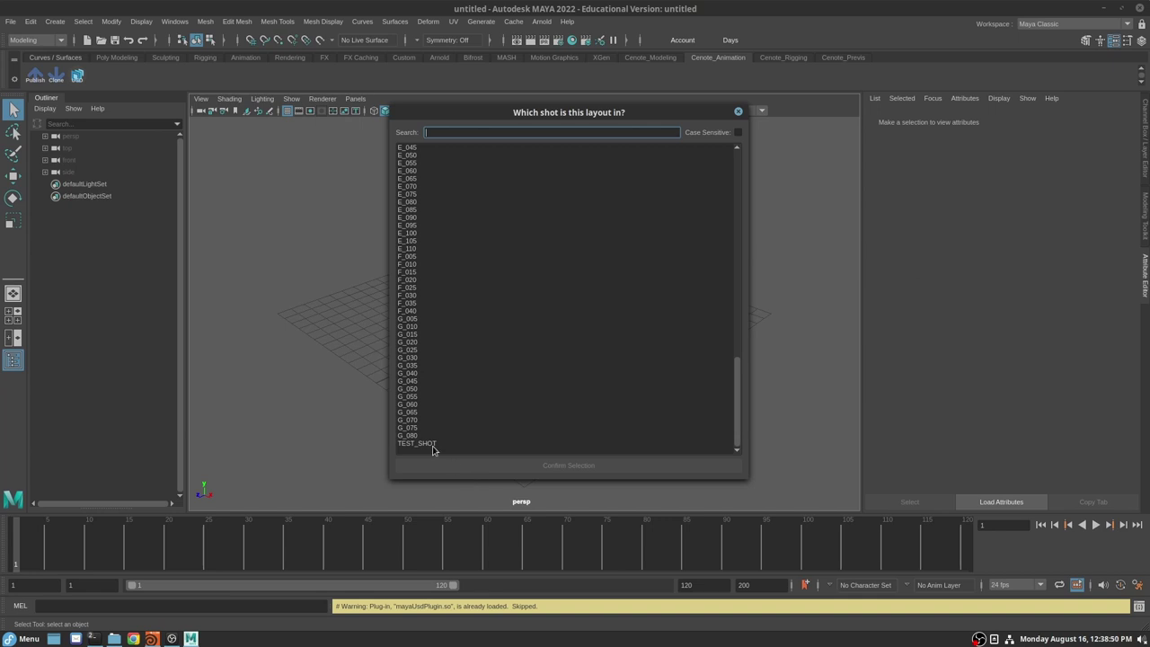
click(432, 445)
click(495, 464)
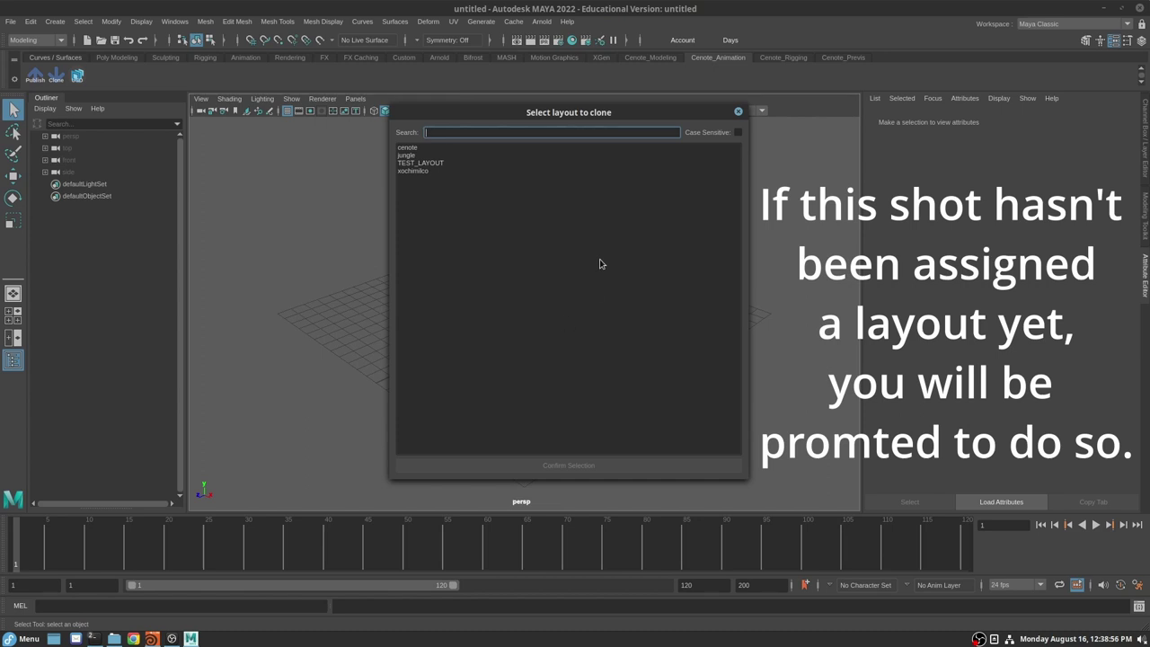
click(437, 164)
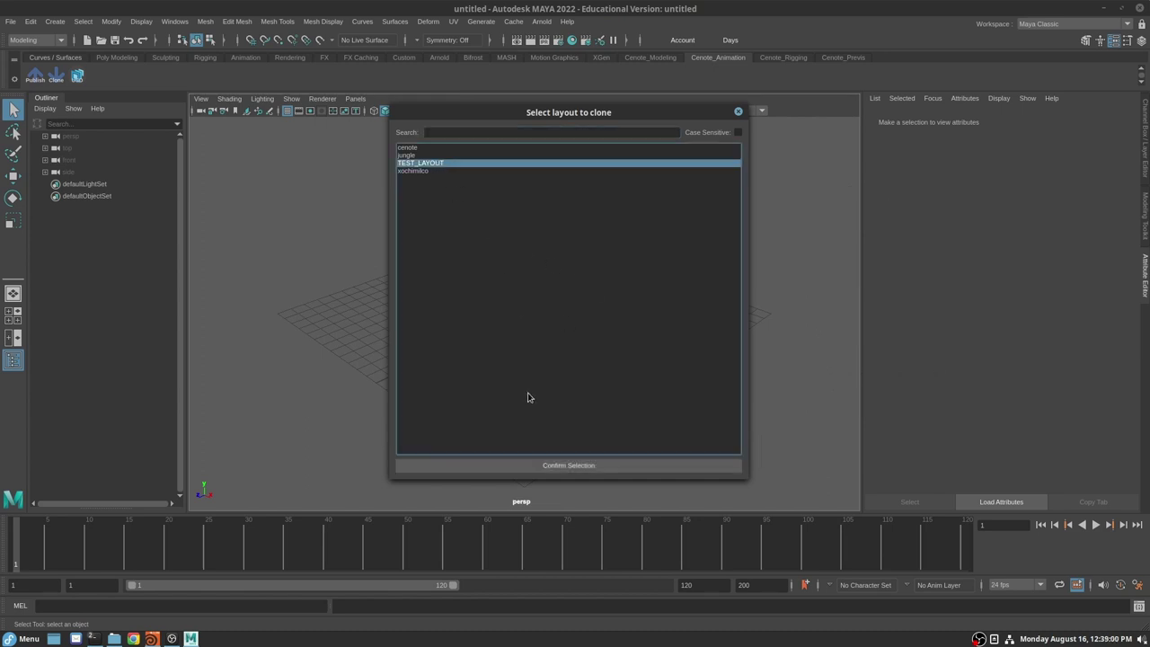
click(543, 465)
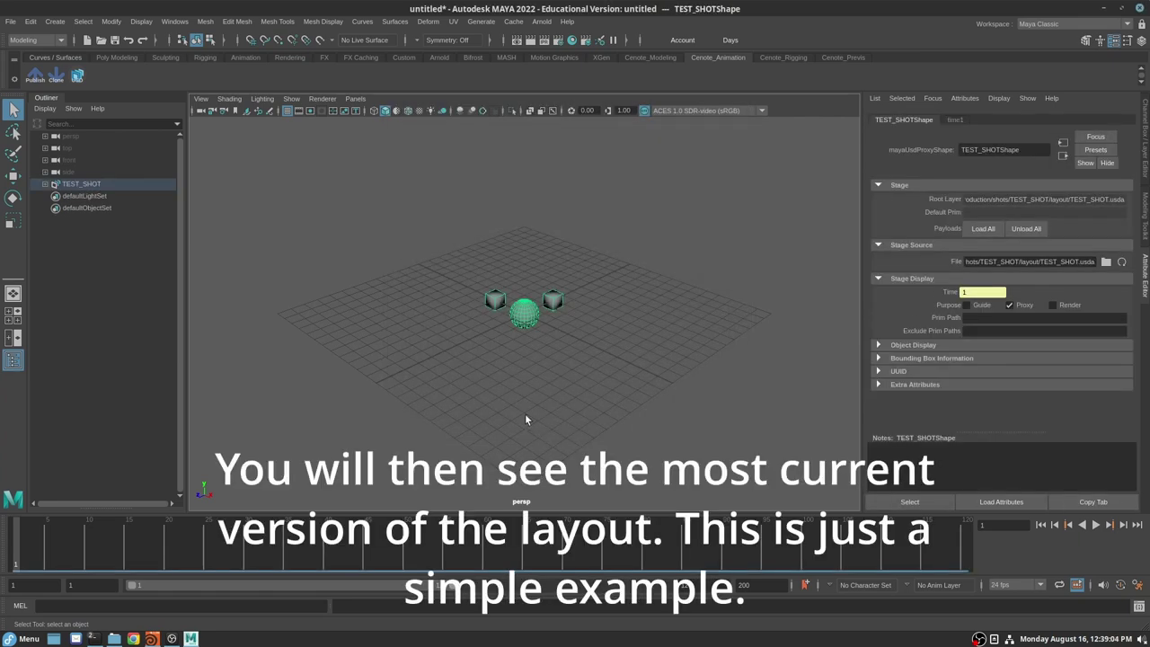
- Expand the TEST_SHOT hierarchy down to its layout and examine the cube1, cube2 and sphere entries
alt+right_drag(475, 369, 706, 341)
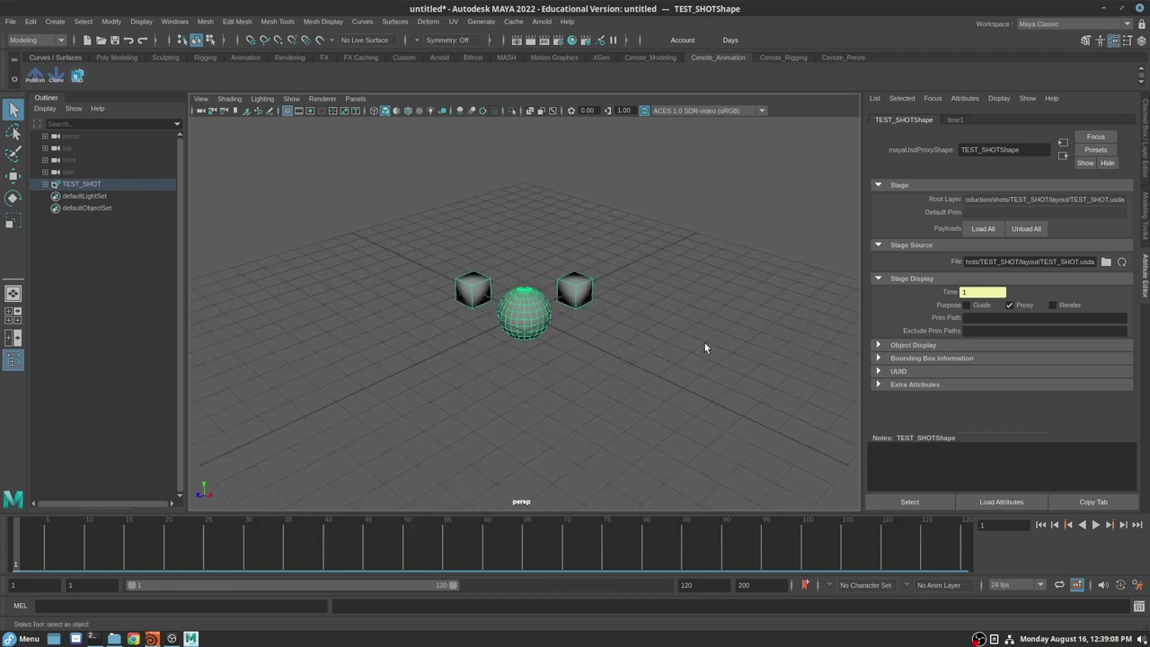
click(45, 184)
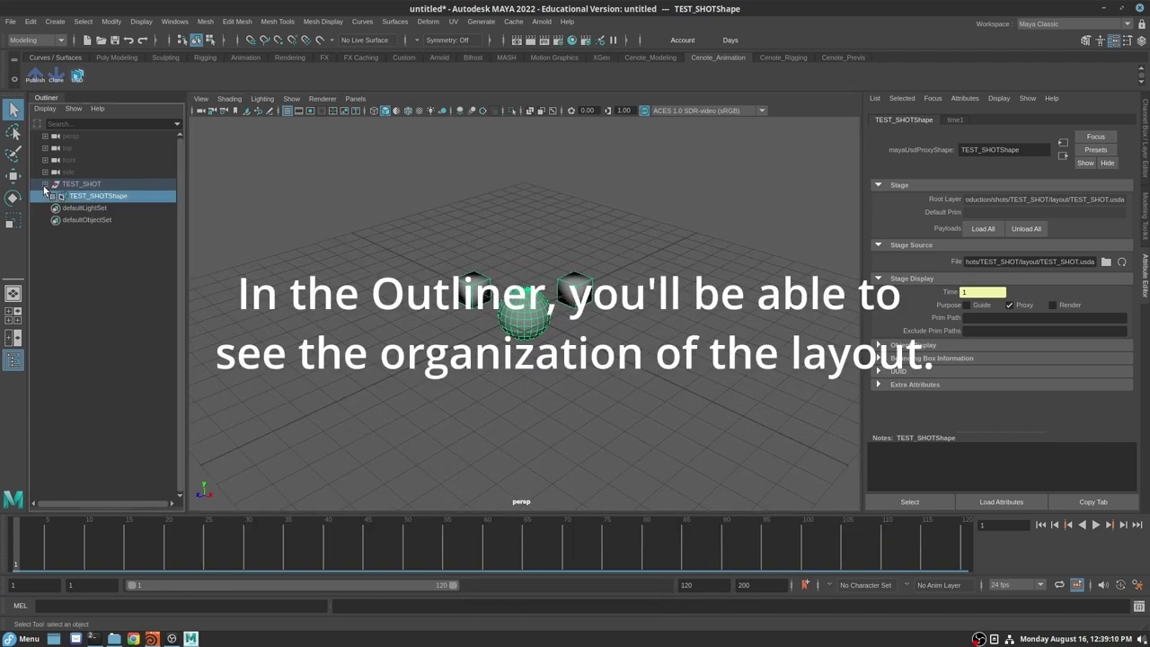
click(52, 195)
click(61, 208)
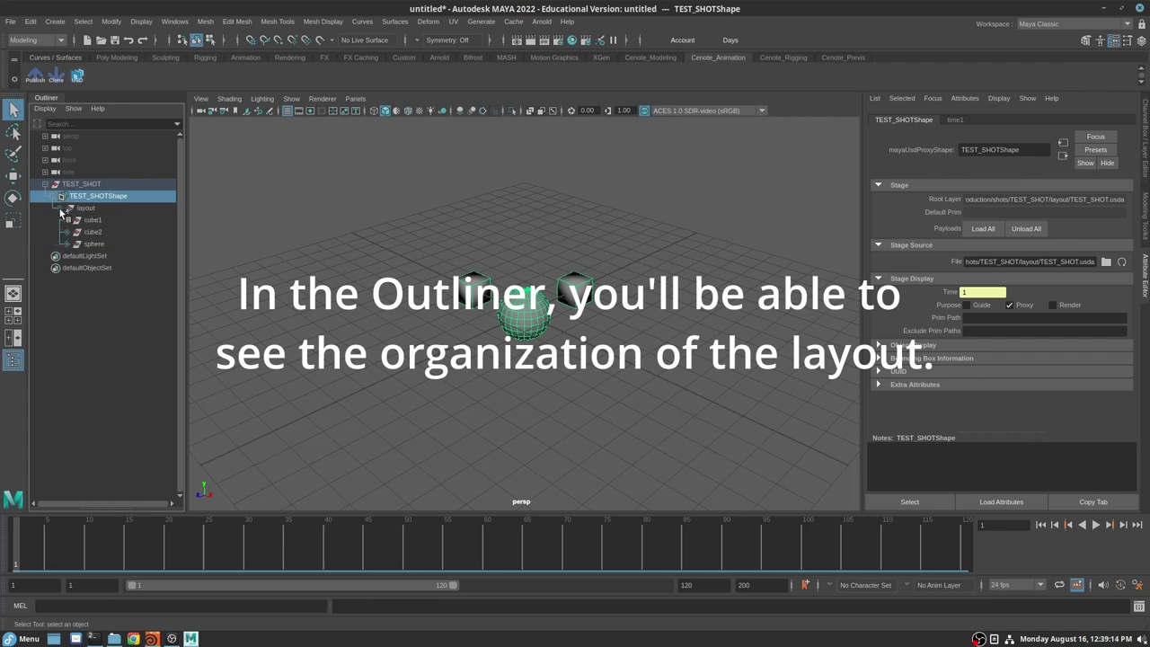
click(102, 220)
click(99, 232)
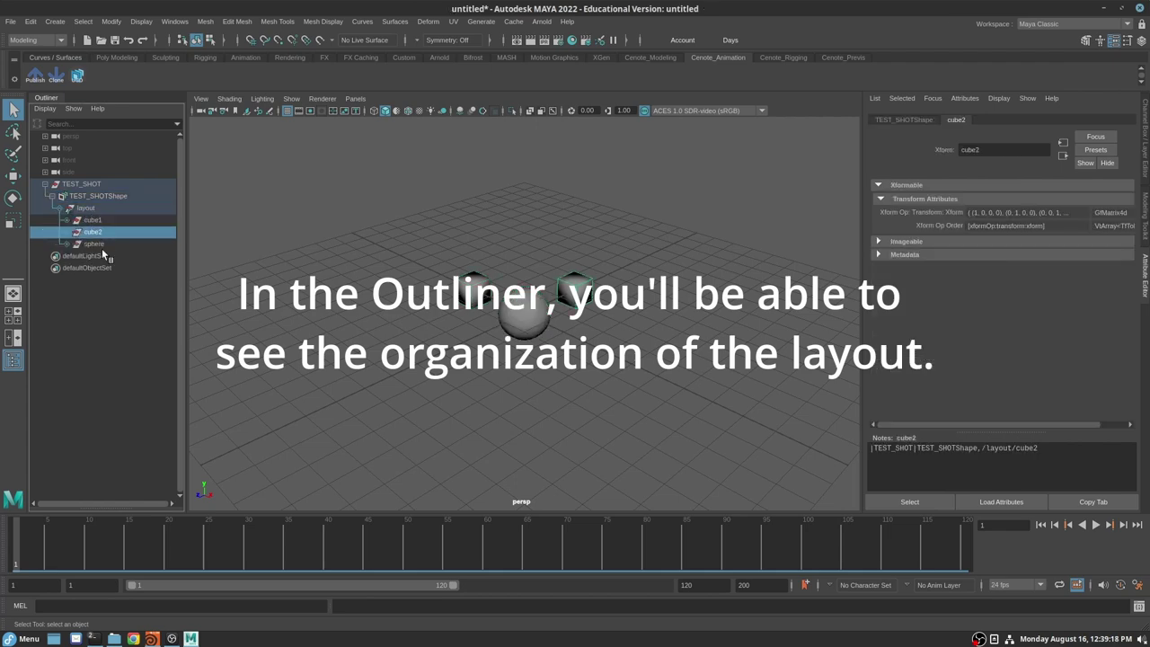
click(99, 246)
click(96, 233)
- Move cube1 farther from the sphere and rotate it about 34° in Y and 33° in Z
click(94, 221)
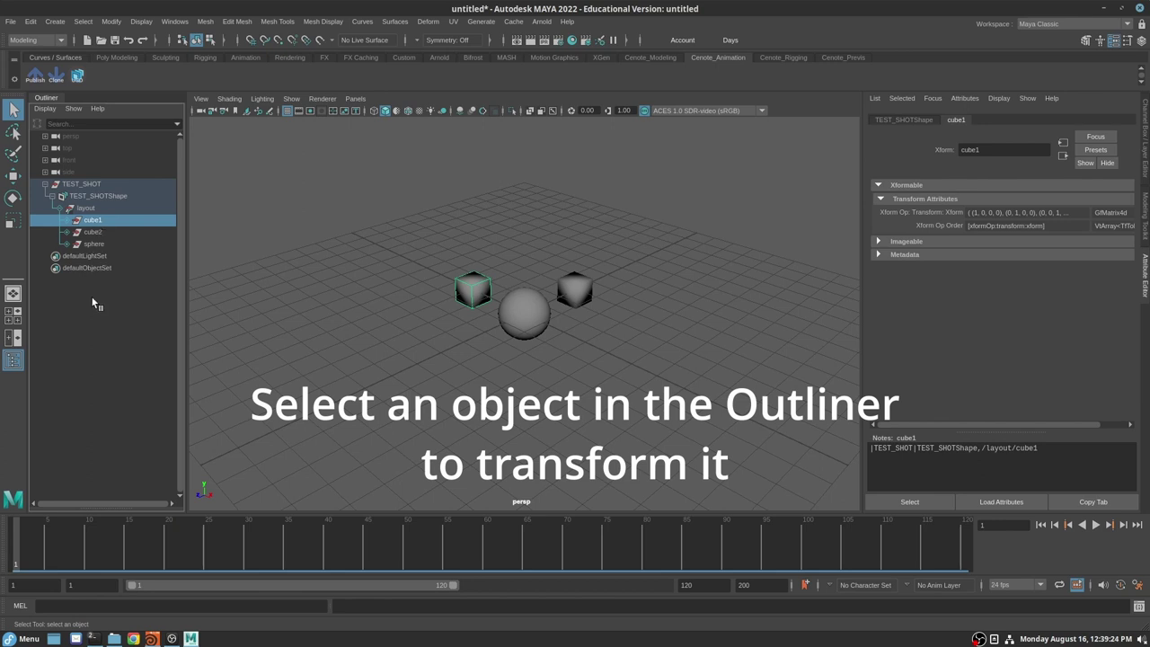
key(w)
mouse_move(468, 280)
mouse_down()
mouse_move(453, 254)
mouse_move(411, 272)
mouse_move(445, 267)
mouse_move(434, 284)
mouse_move(464, 276)
mouse_up()
key(e)
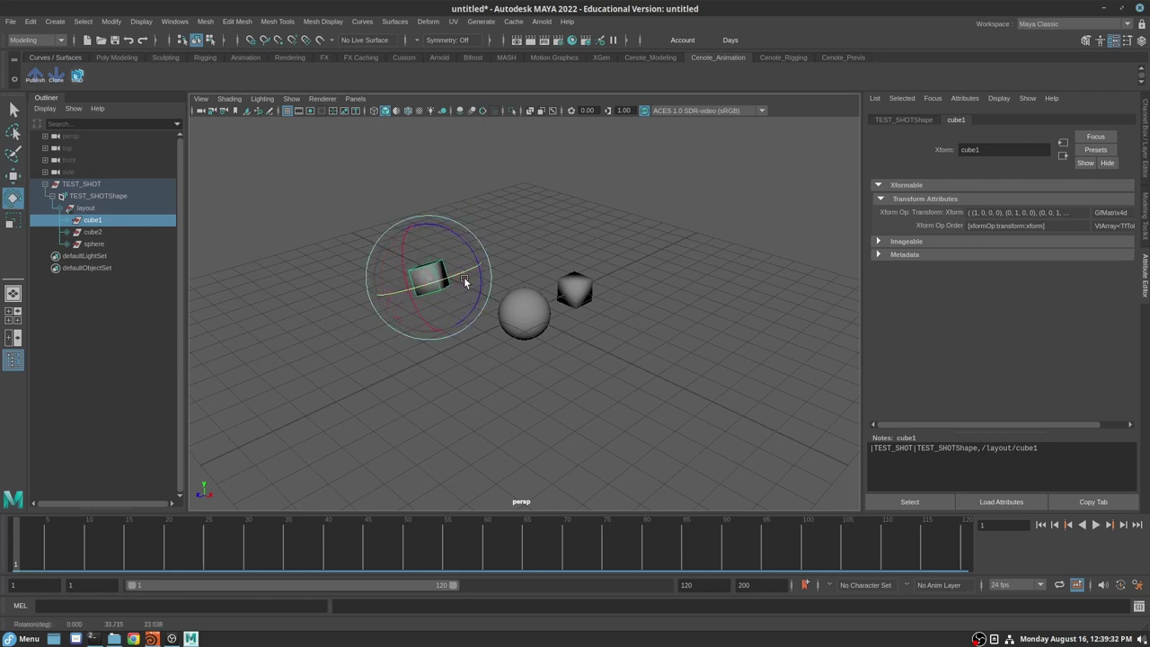
- Select the sphere's mesh in the viewport, reselect the sphere in the Outliner, and pick cube2's mesh in the viewport
click(525, 314)
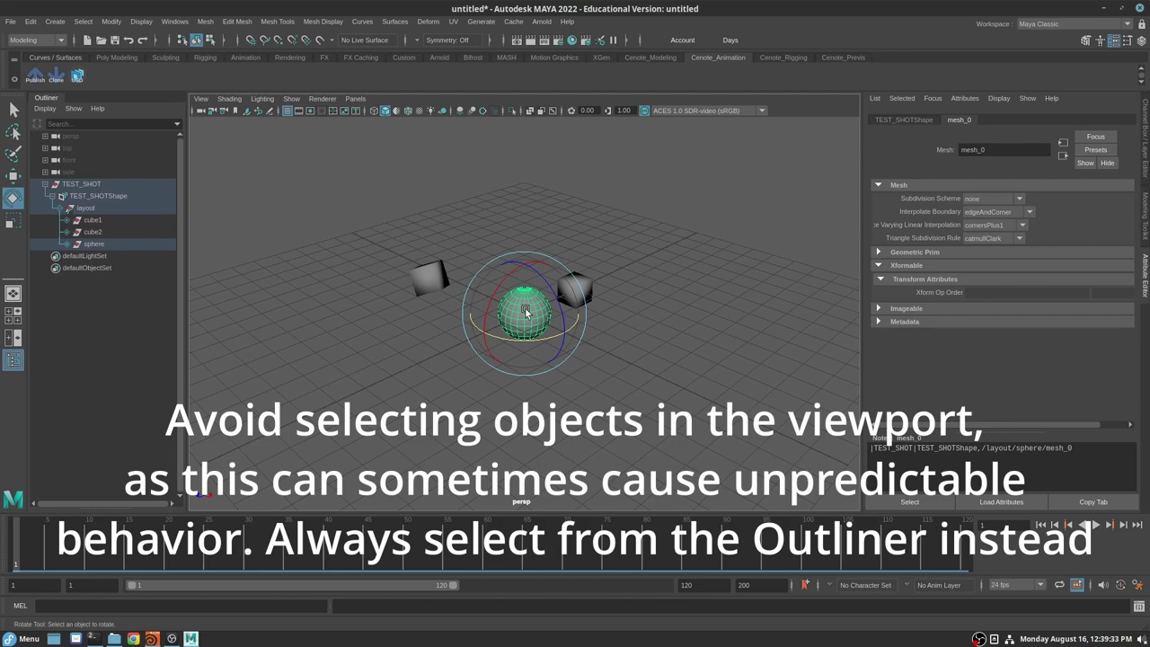
click(99, 244)
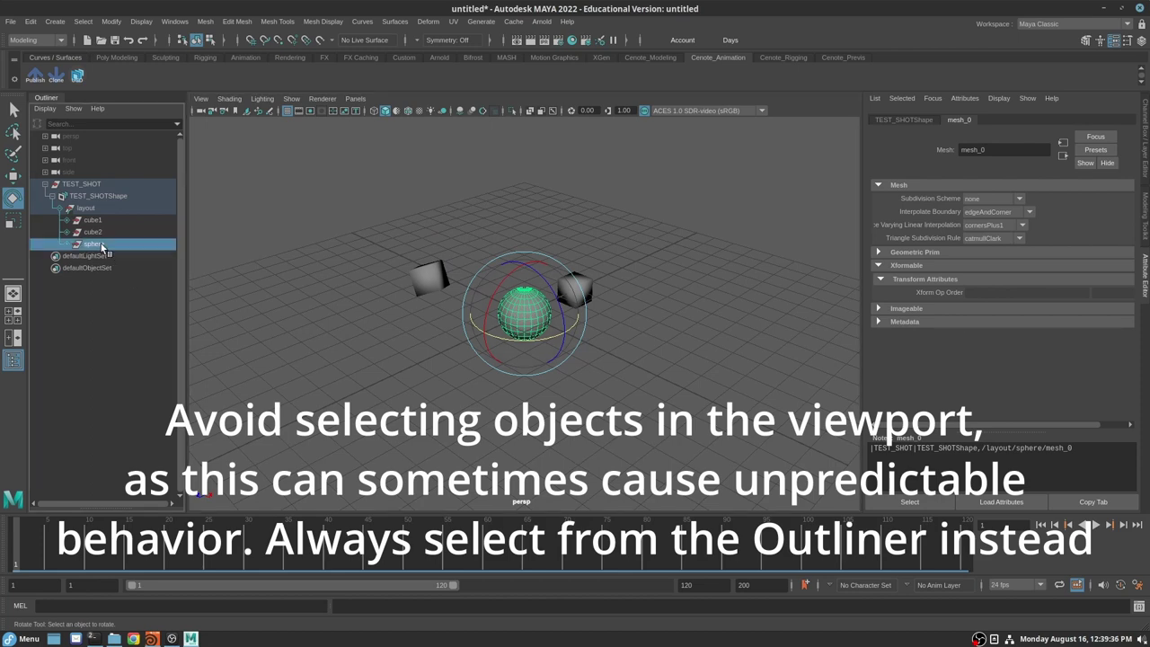
click(576, 292)
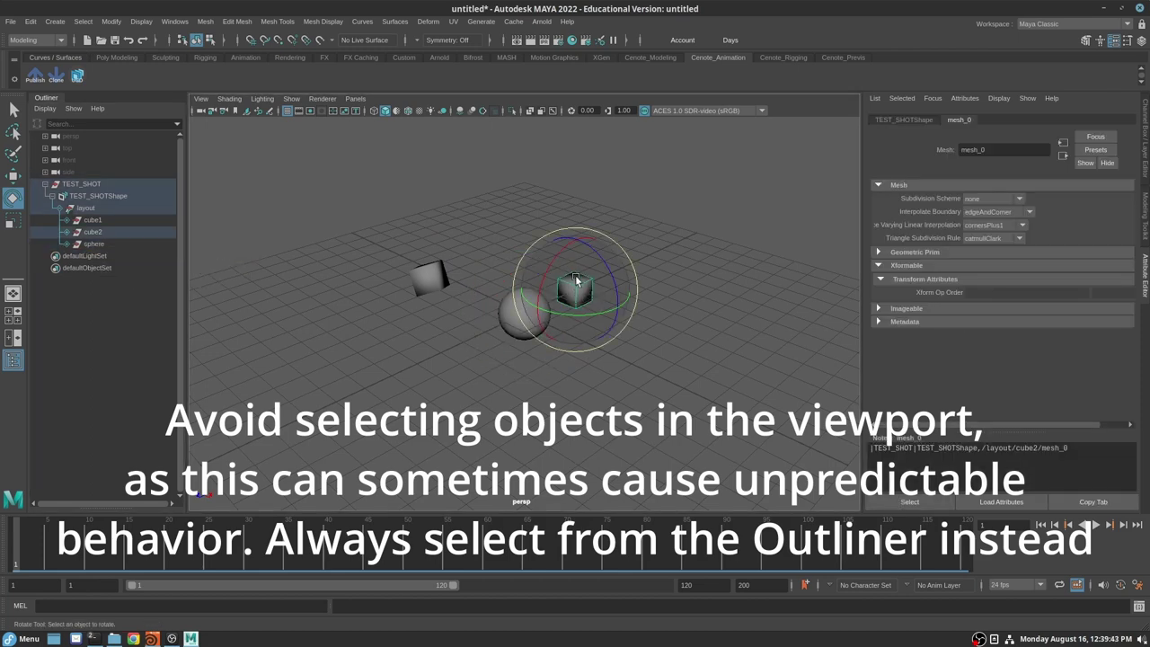
- Select cube2 in the Outliner, scale it up uniformly to roughly double size, and move it away from the sphere
click(90, 232)
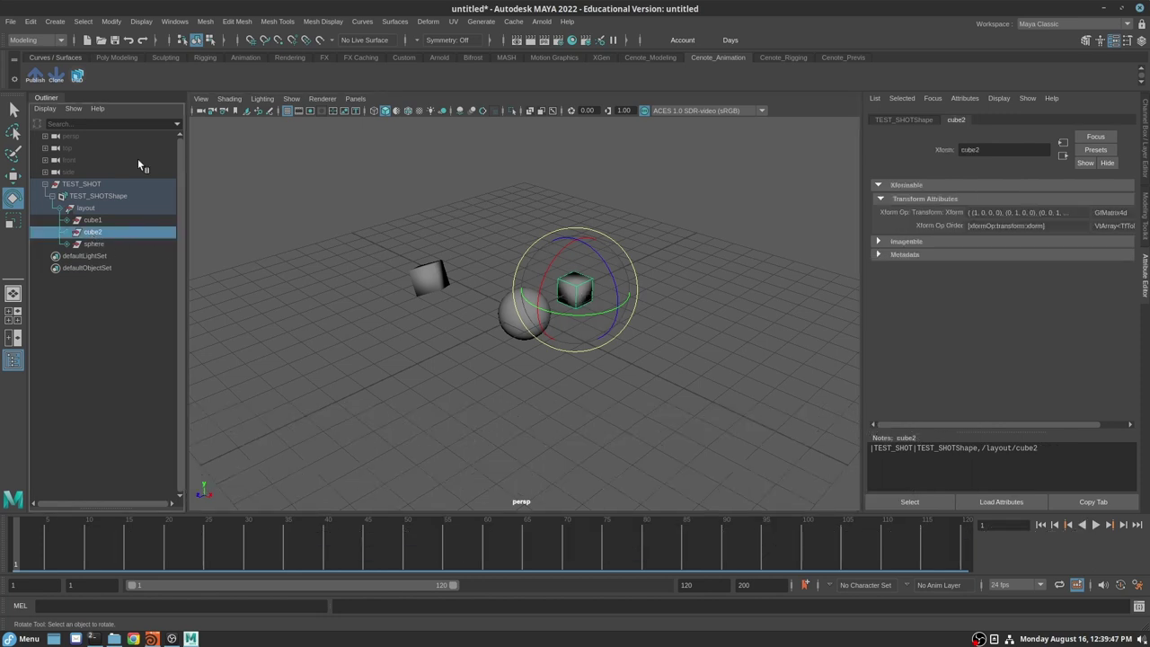
key(r)
drag(575, 290, 656, 283)
key(w)
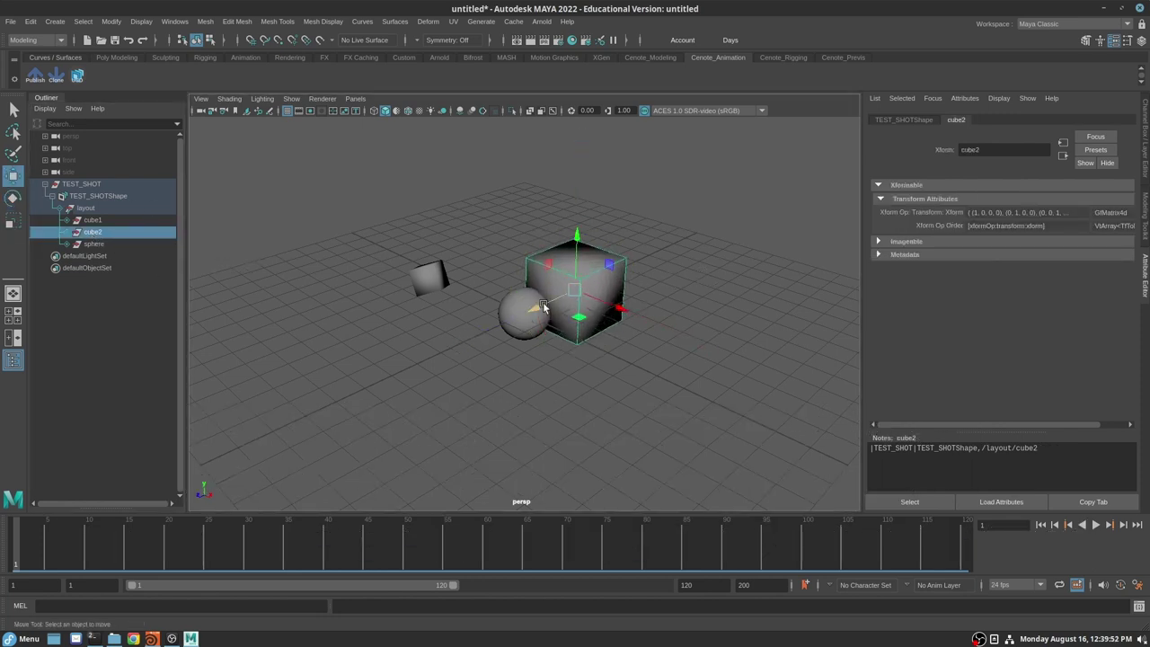
drag(571, 286, 618, 262)
- Move the sphere toward the front of the grid, scale it up uniformly about 2.9 times, and deselect it
click(105, 244)
drag(529, 282, 606, 363)
key(r)
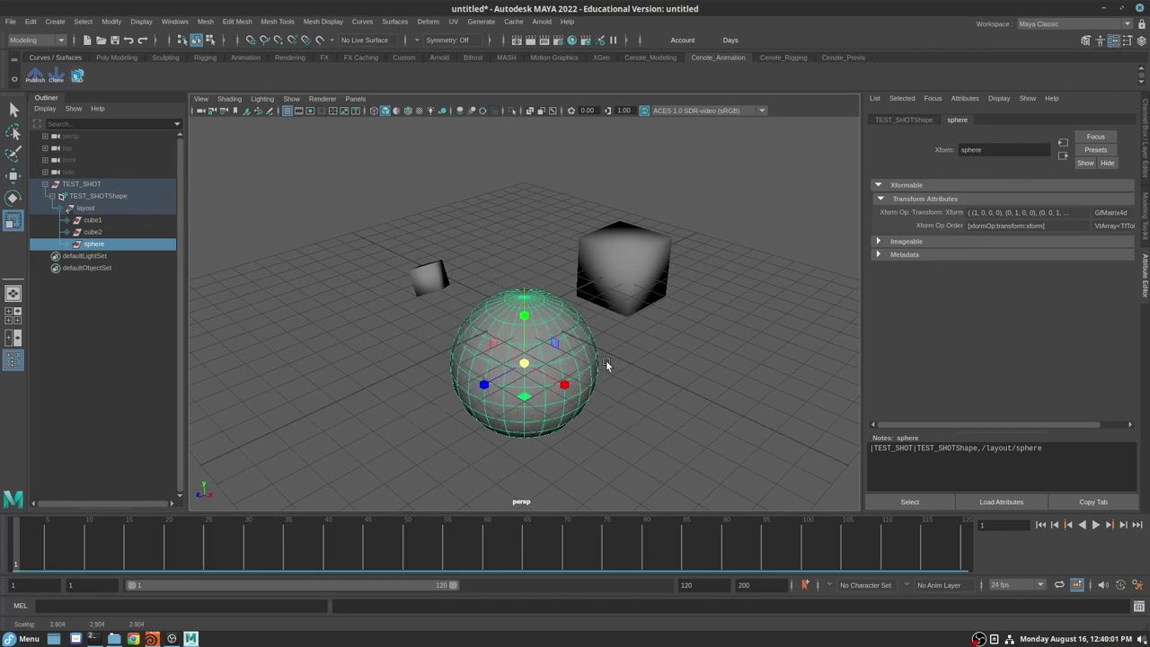
click(151, 341)
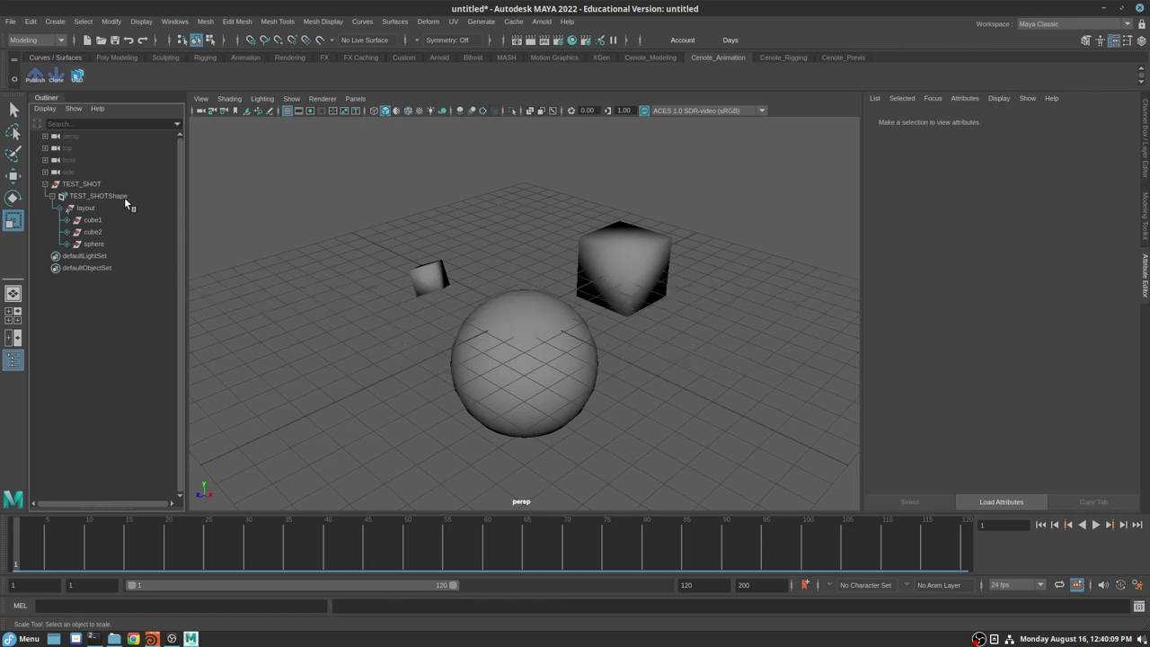
- Open the USD Layer Editor for the TEST_SHOT layout and save its modified stage, overwriting TEST_SHOT.usda
click(78, 184)
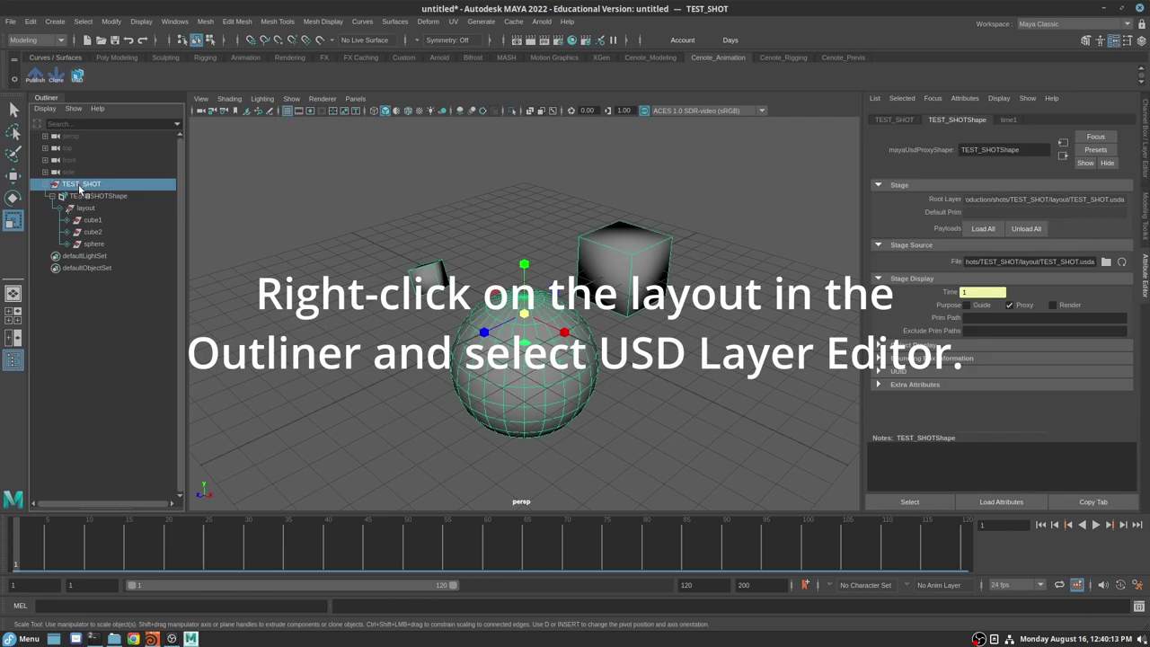
right_click(79, 188)
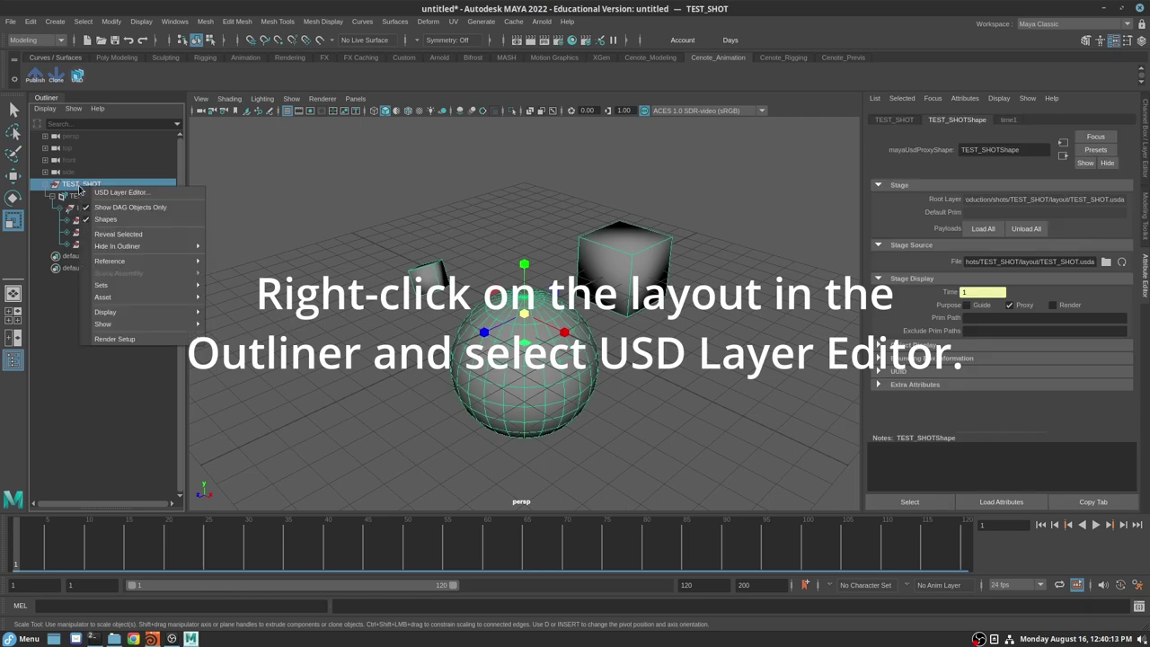
click(167, 198)
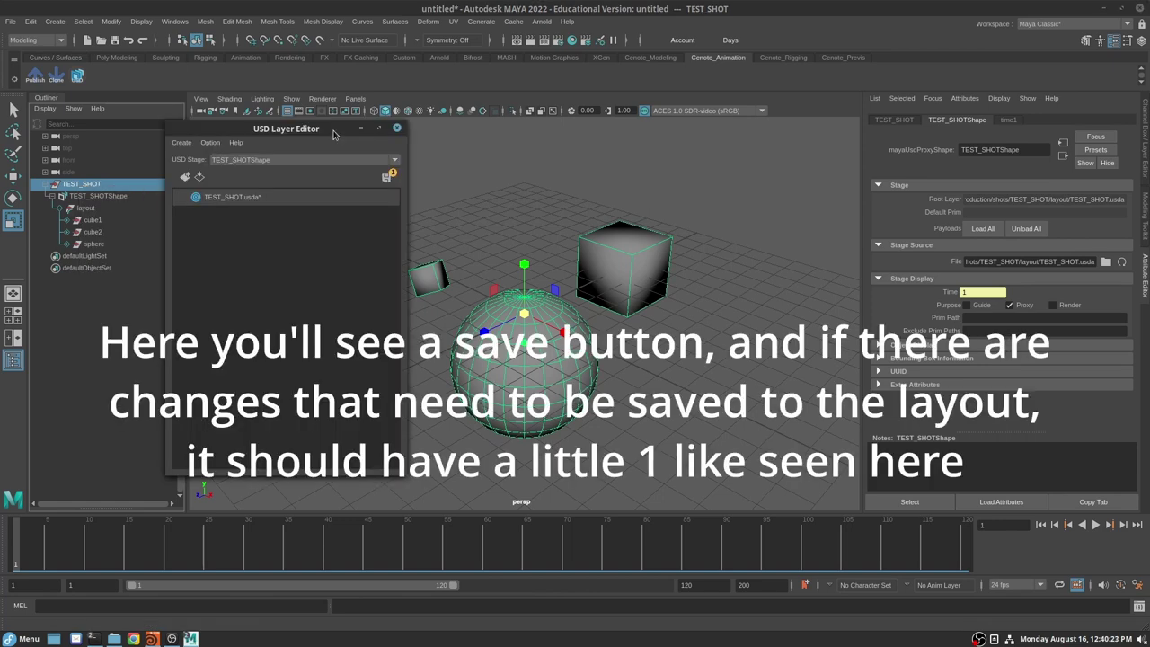
click(386, 177)
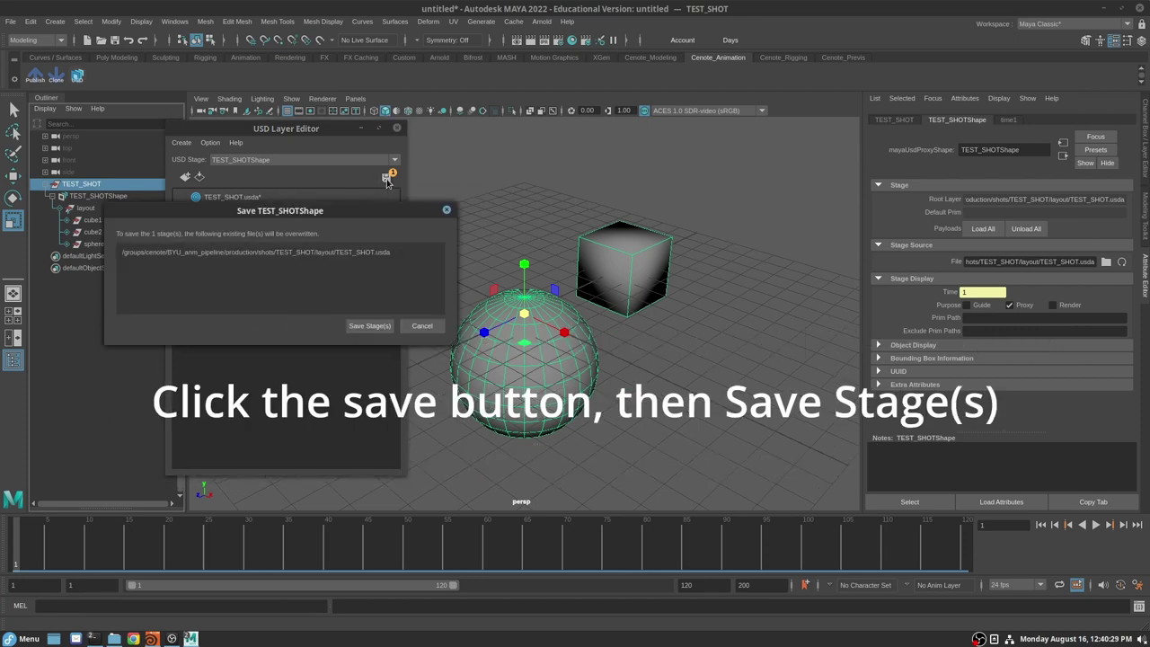
click(369, 326)
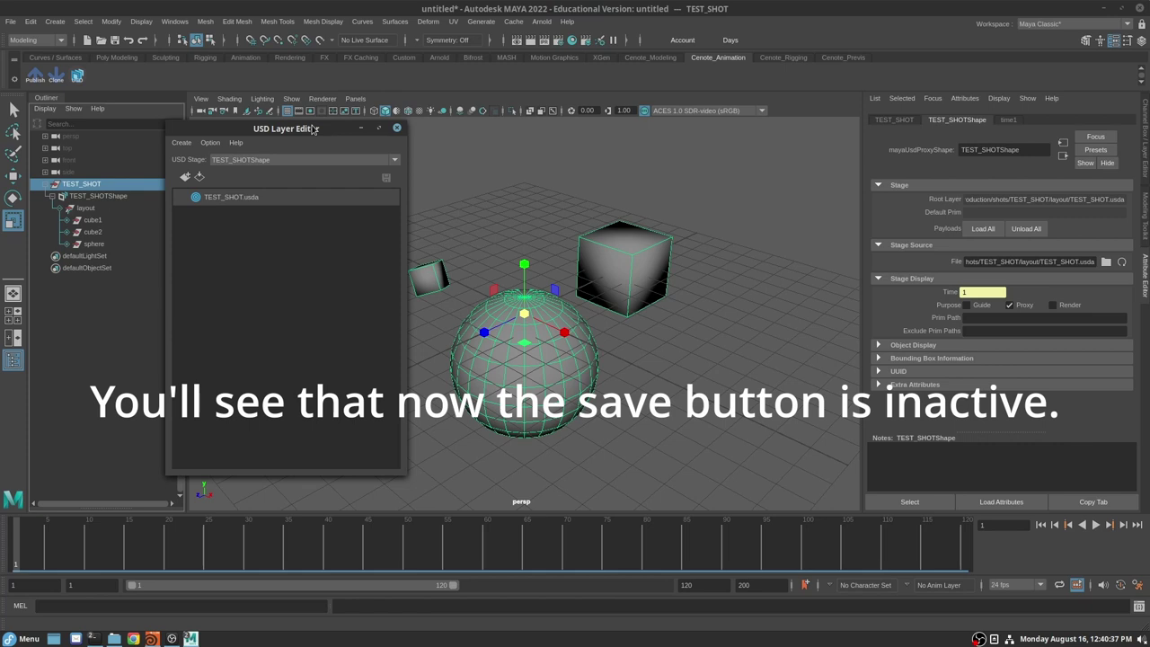
- Move the USD Layer Editor aside, shift cube1 a short distance along its Z axis, and save the stage again
drag(312, 128, 142, 313)
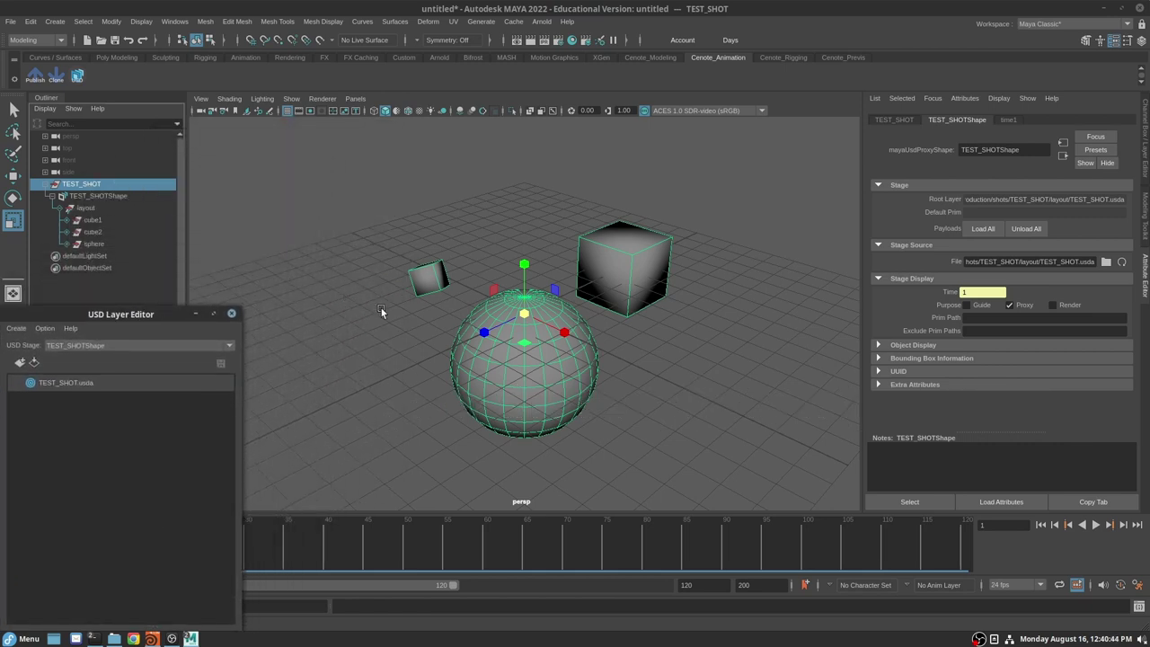
click(92, 219)
key(w)
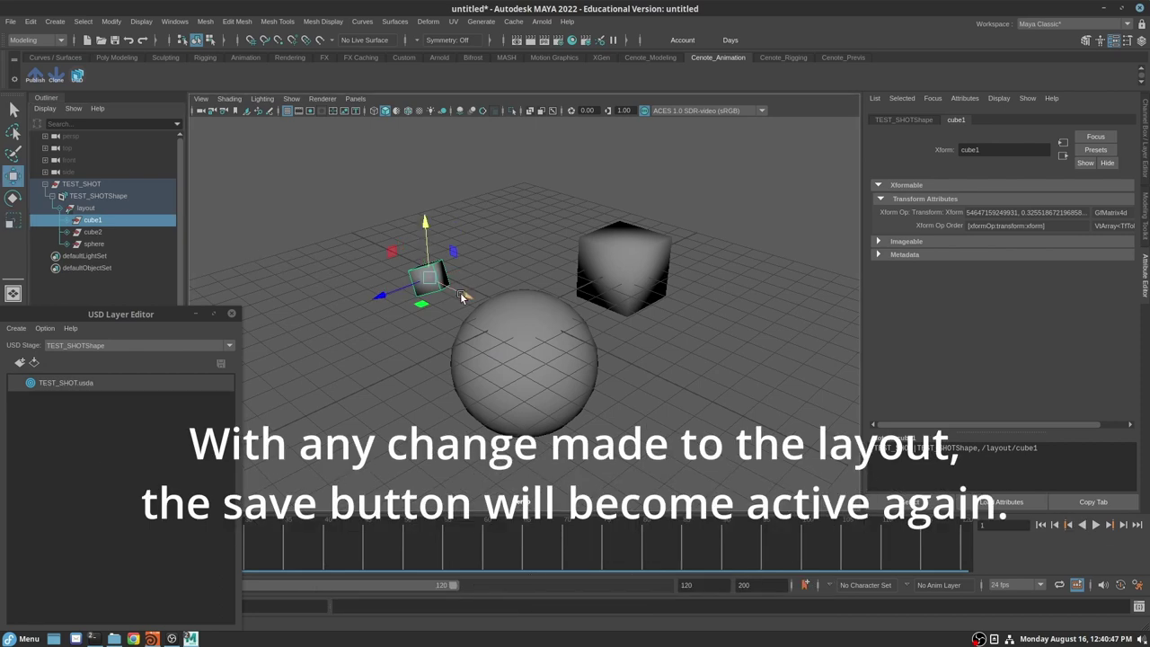
drag(386, 294, 368, 301)
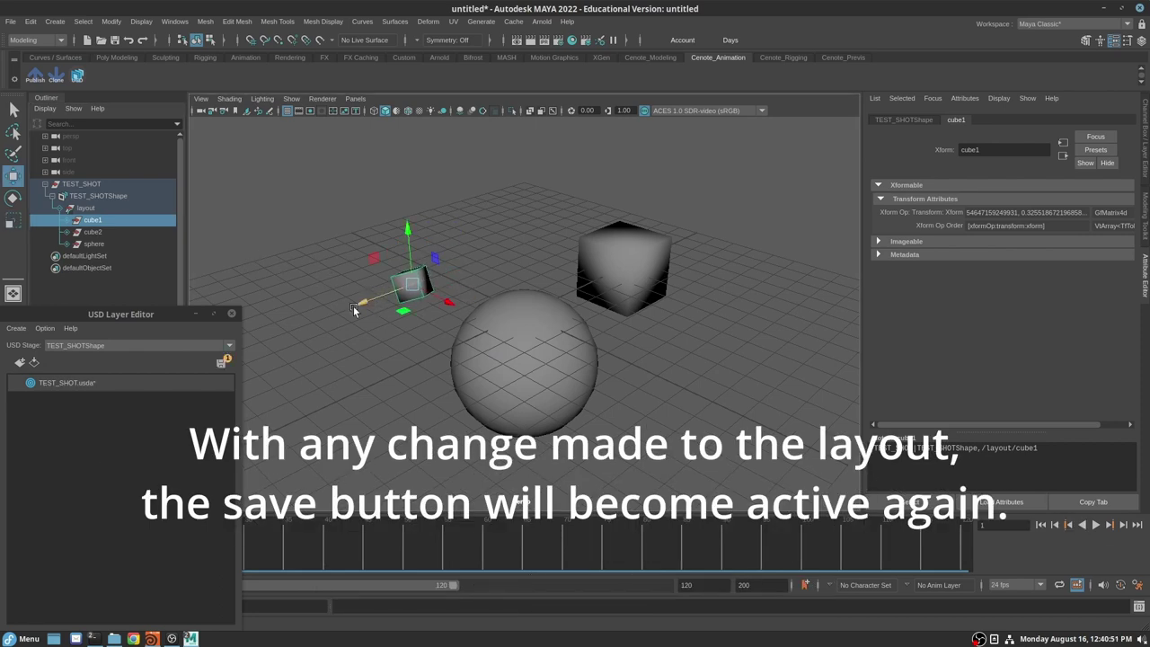
click(222, 362)
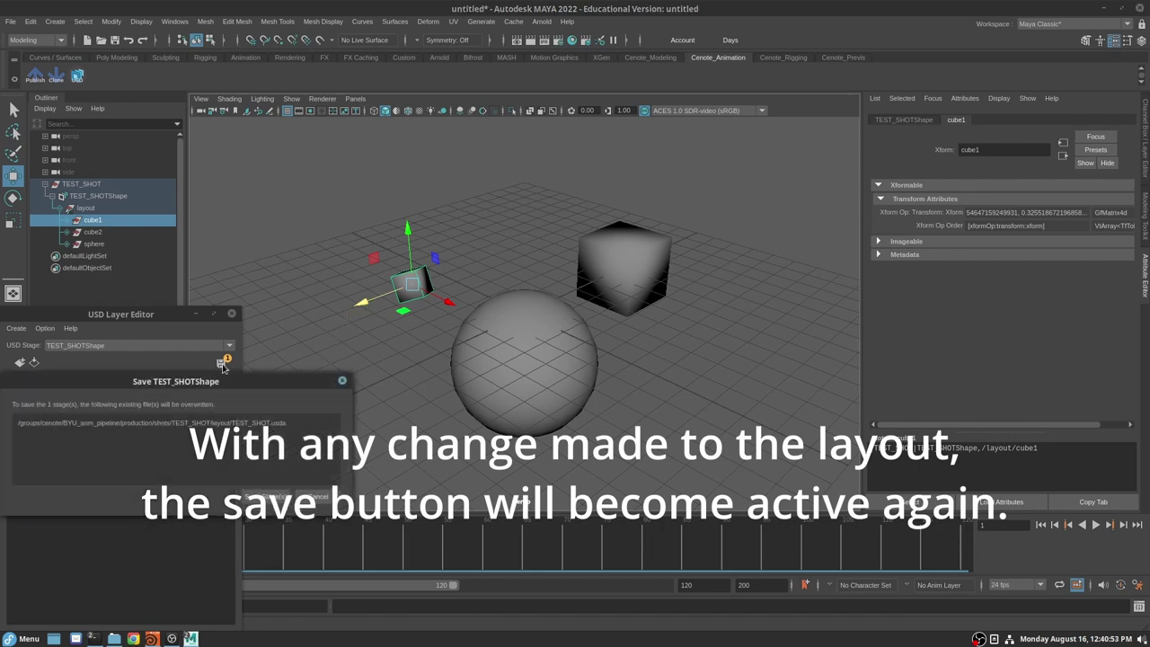
click(265, 496)
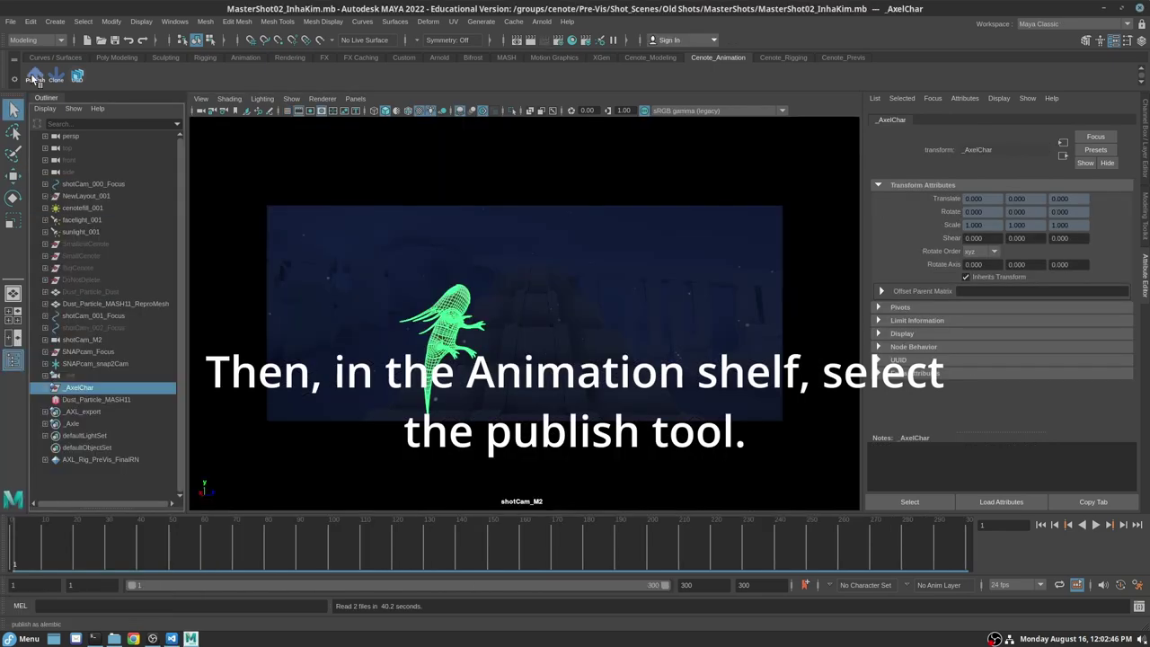
- Start publishing the selected _AxelChar animation to the Axel asset in shot TEST_SHOT
click(34, 77)
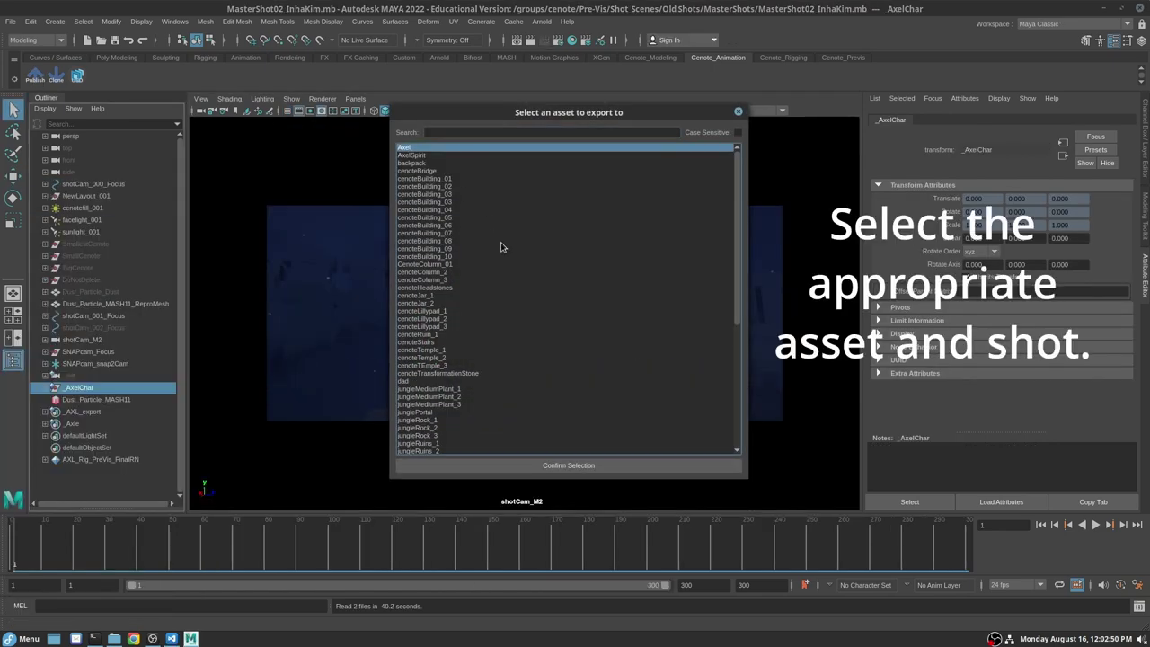
click(501, 466)
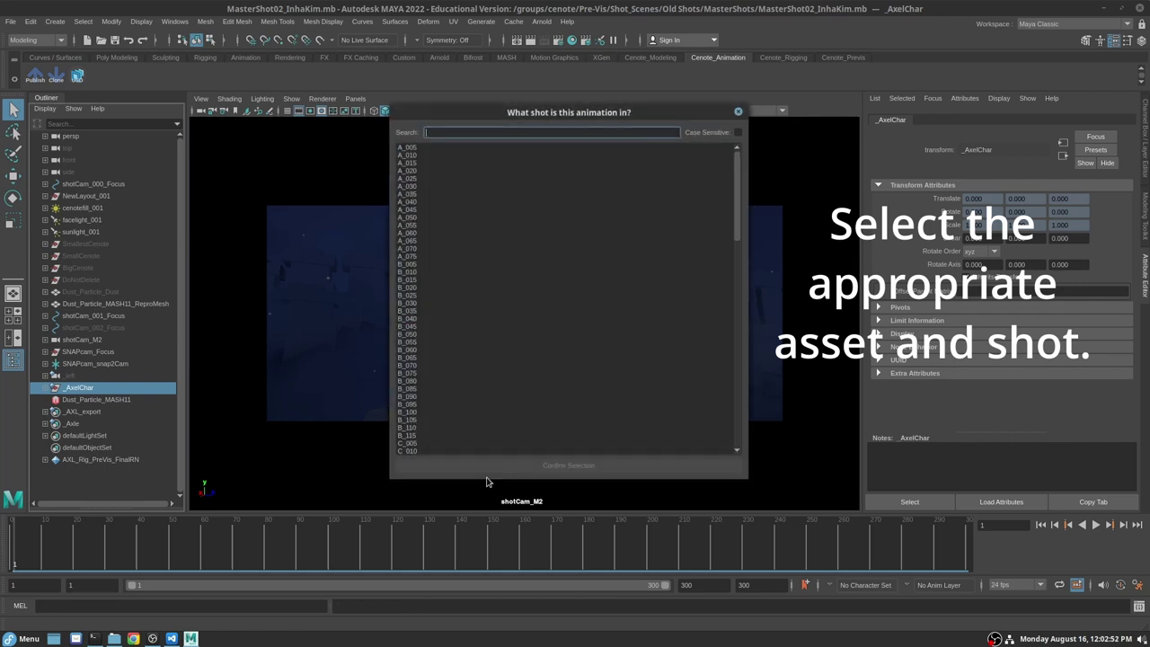
scroll(553, 312, down, 20)
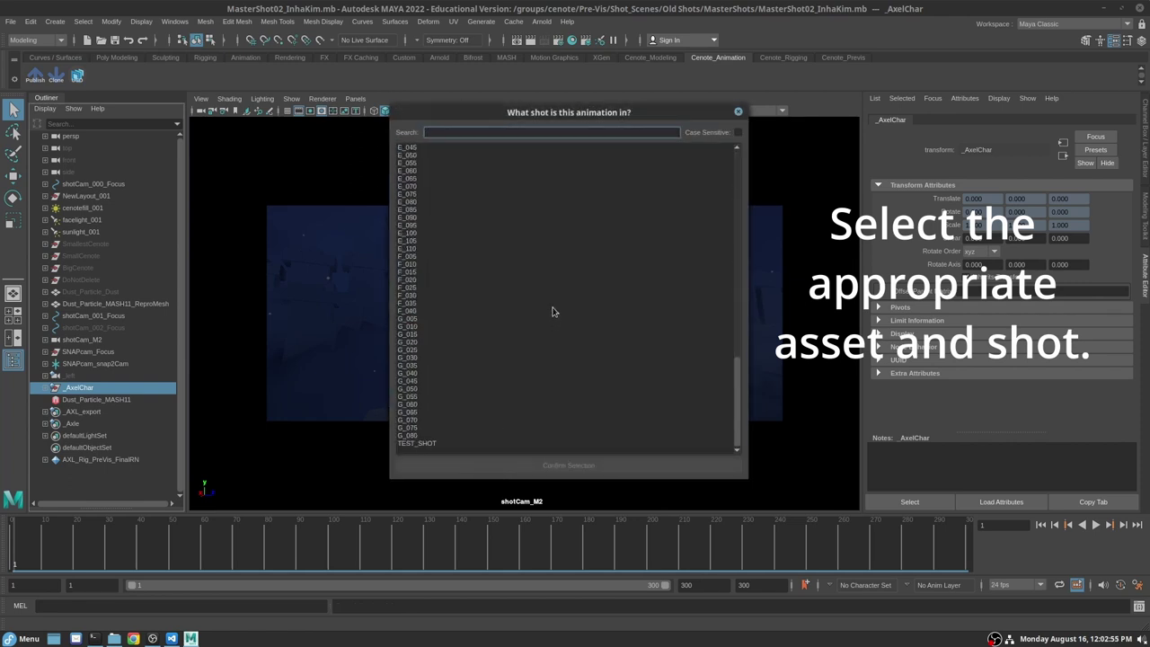
click(432, 442)
click(485, 465)
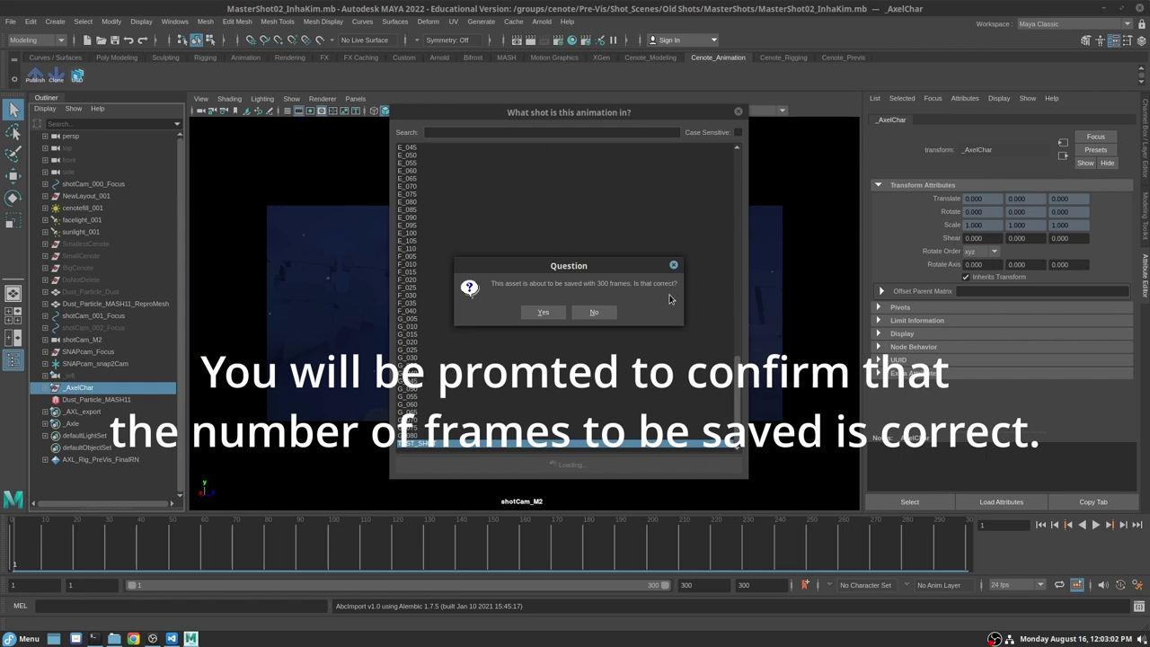
- Confirm saving the asset with 300 frames, clear the text in the publish comment, and submit the publish
click(539, 312)
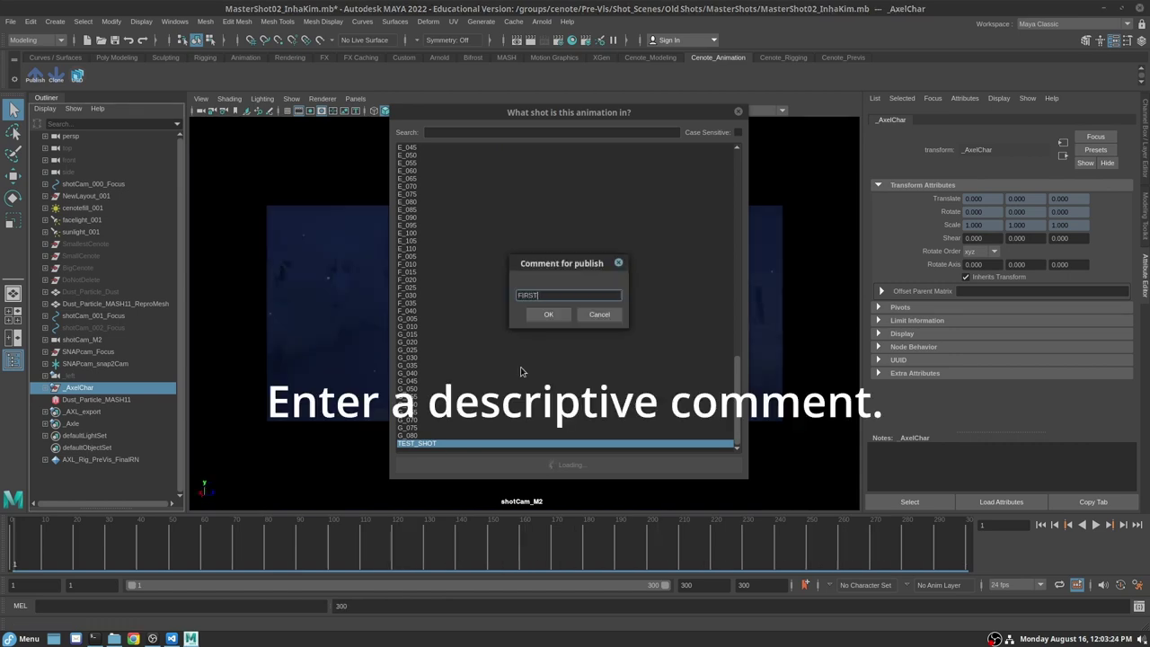
key(BackSpace)
key(BackSpace)
key(BackSpace)
key(BackSpace)
key(BackSpace)
click(542, 316)
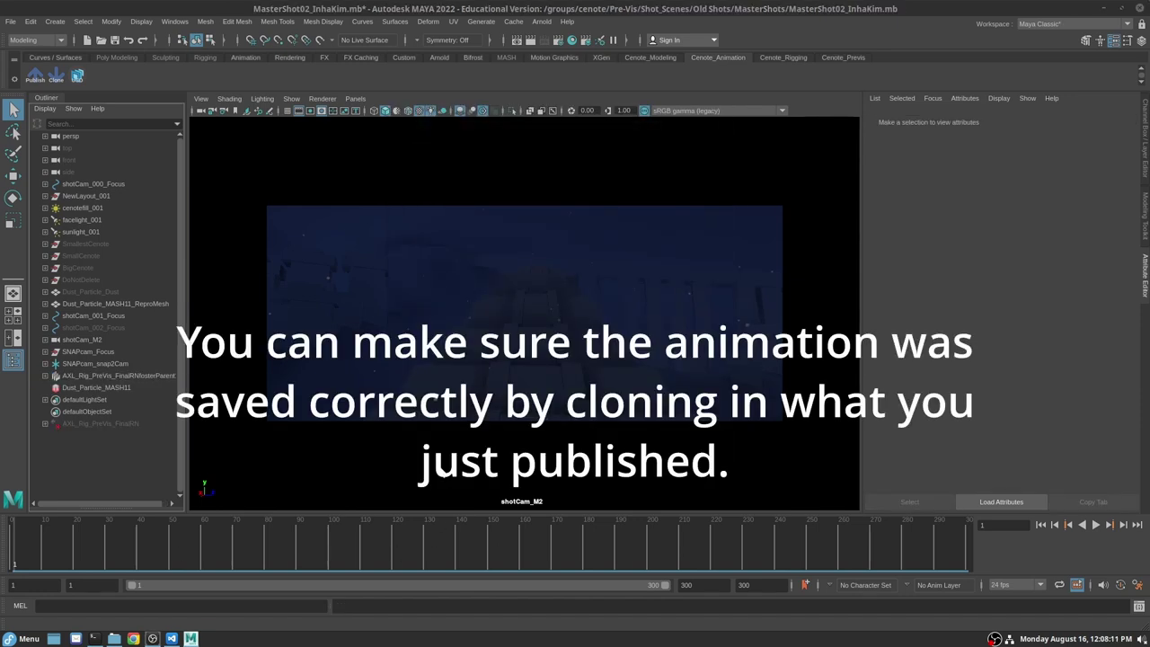
- Clone the published Axel animation into the scene and play it back in the shotCam_M2 view
click(56, 77)
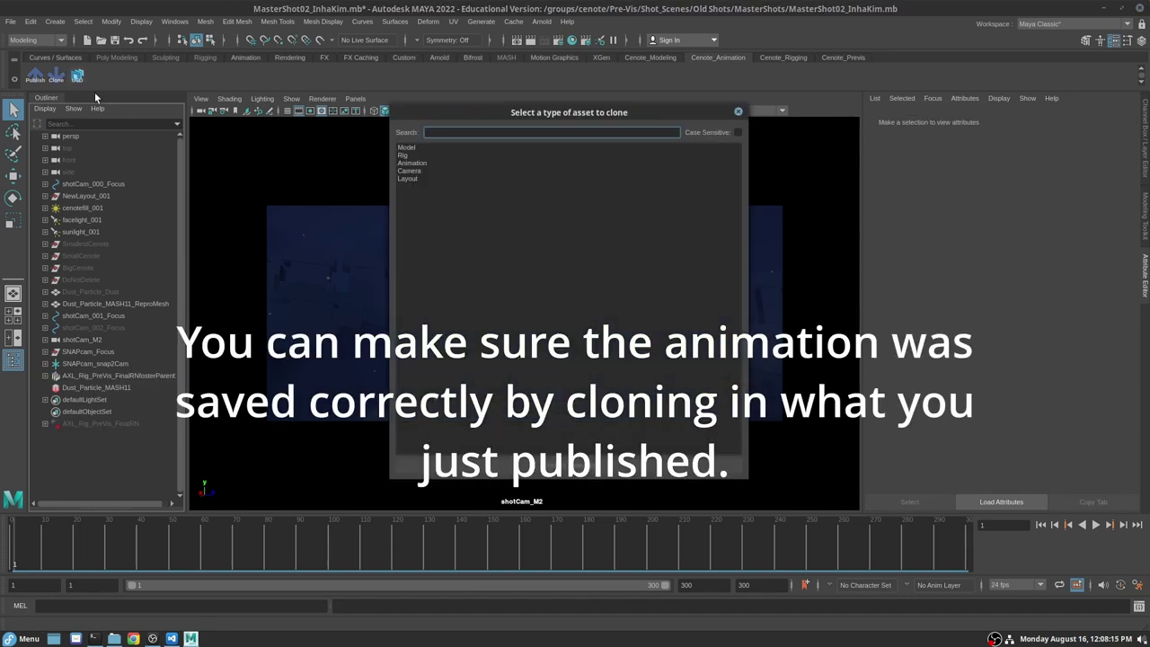
click(420, 164)
click(539, 466)
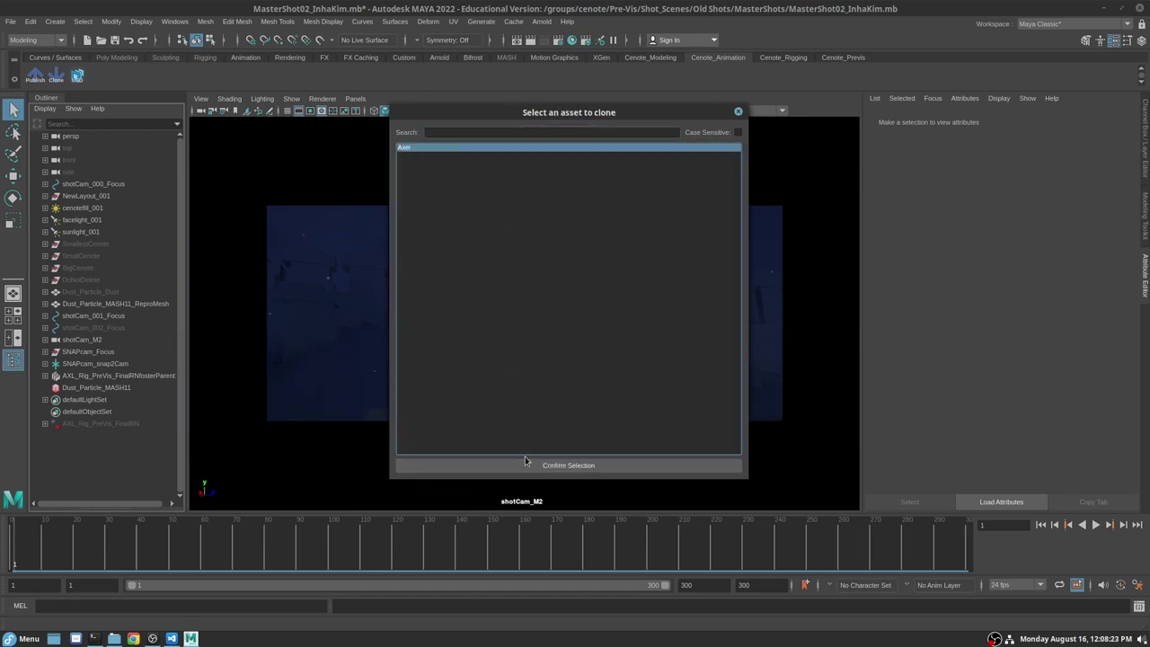
click(525, 461)
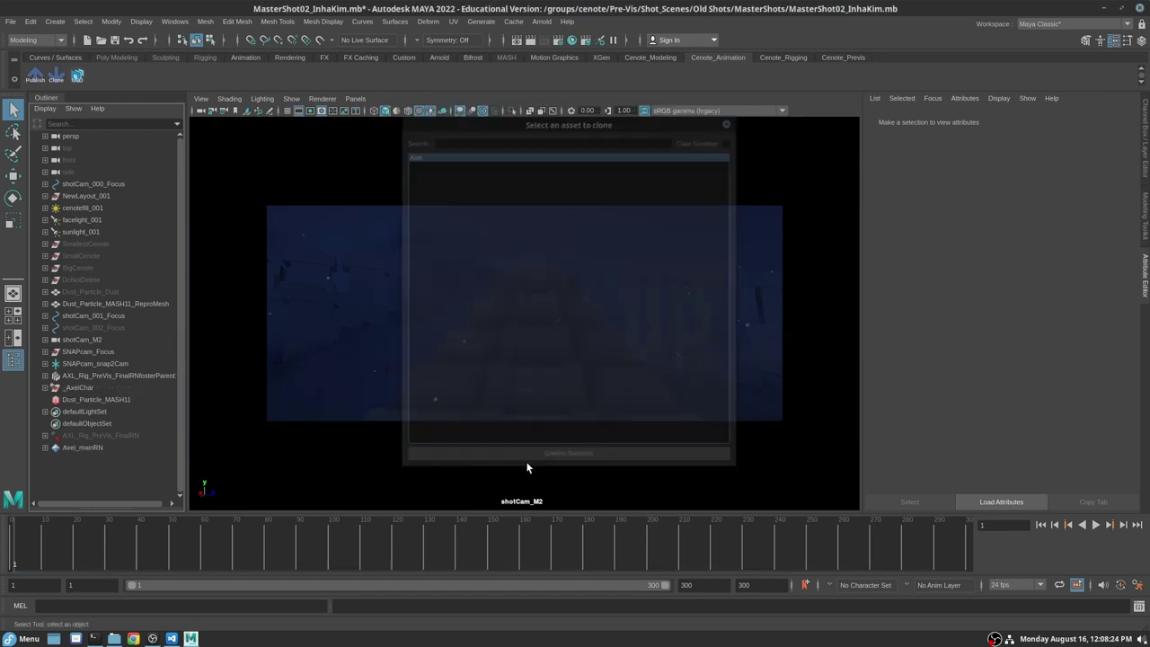
click(1103, 526)
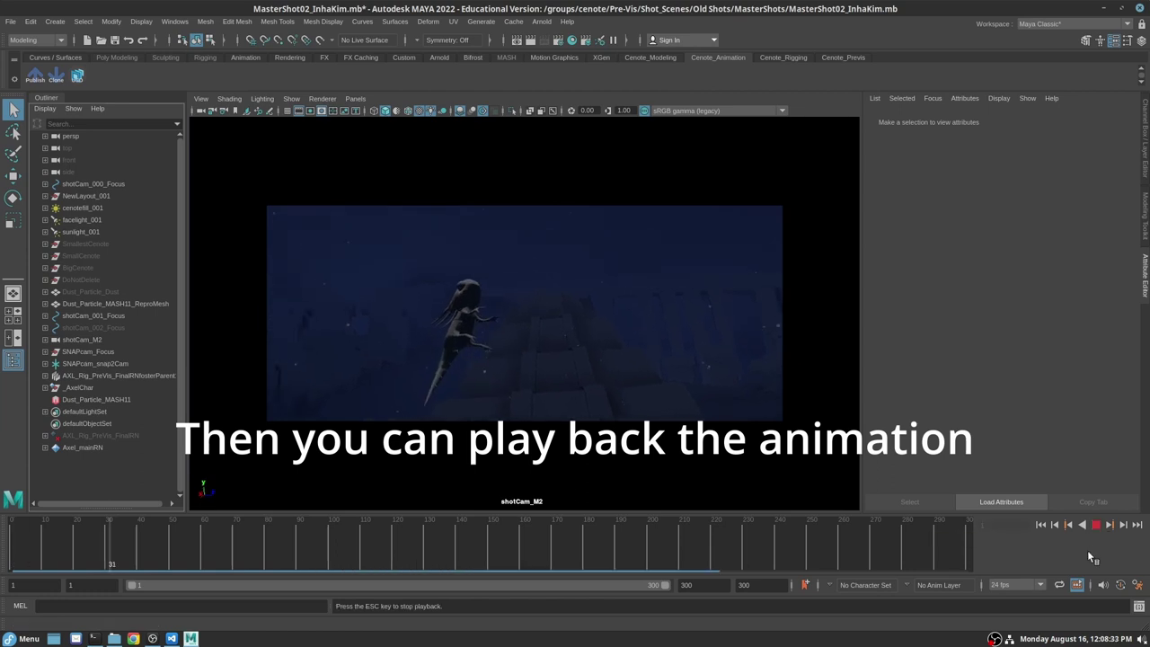